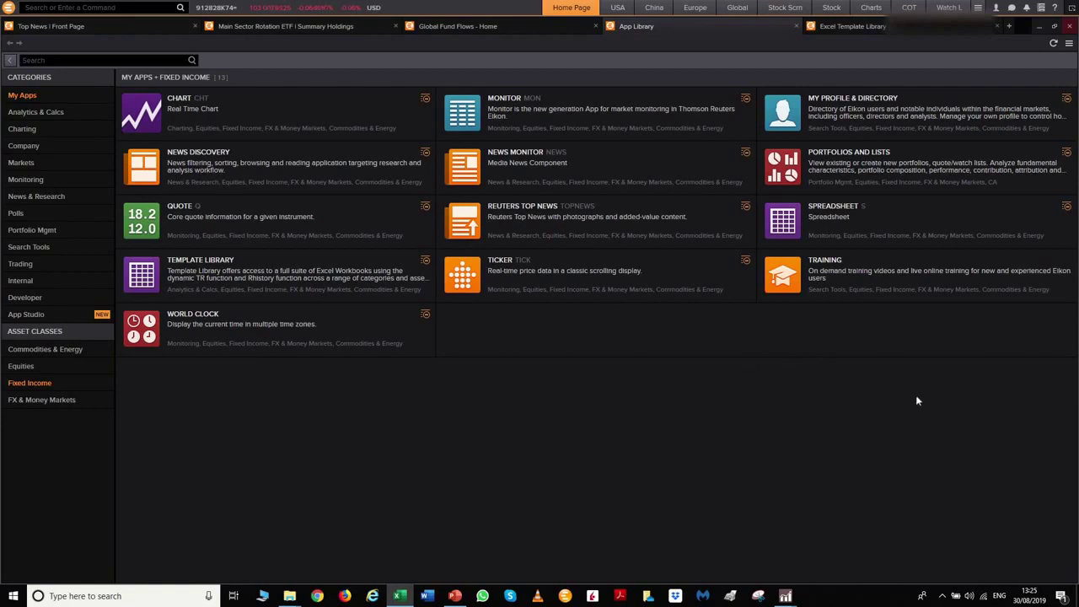
Preview the Monitor, real-time Chart, News Monitor and World Clock apps, closing each window.
left_click(536, 120)
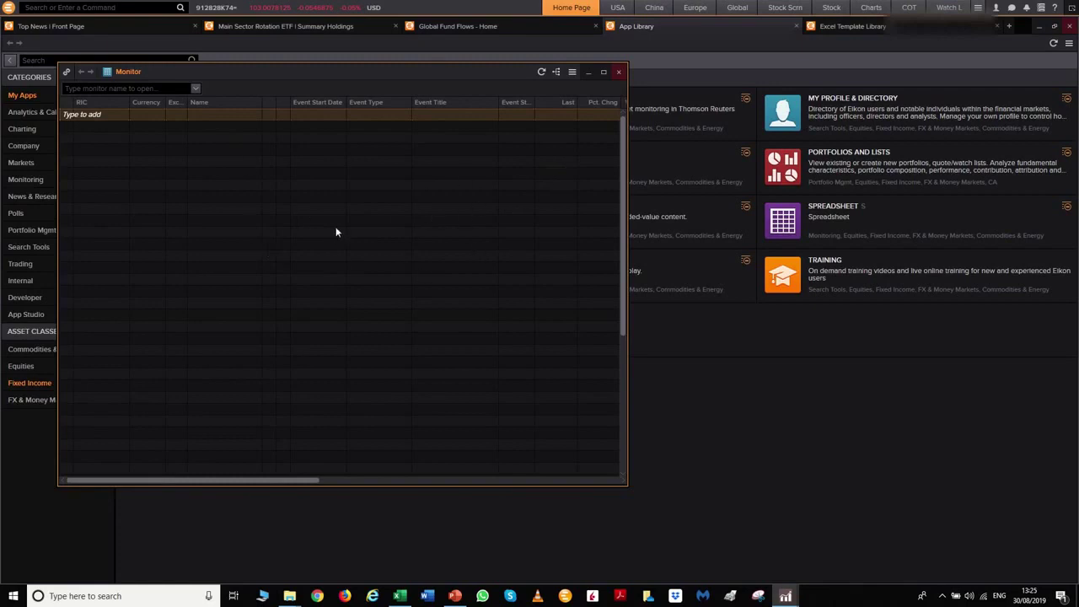
left_click(618, 74)
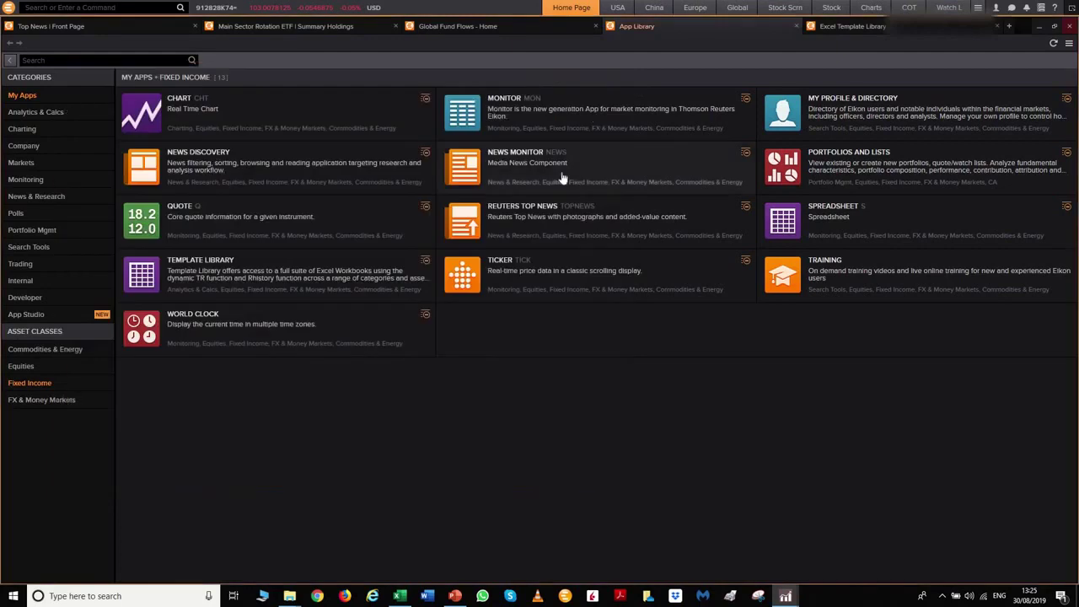
left_click(336, 113)
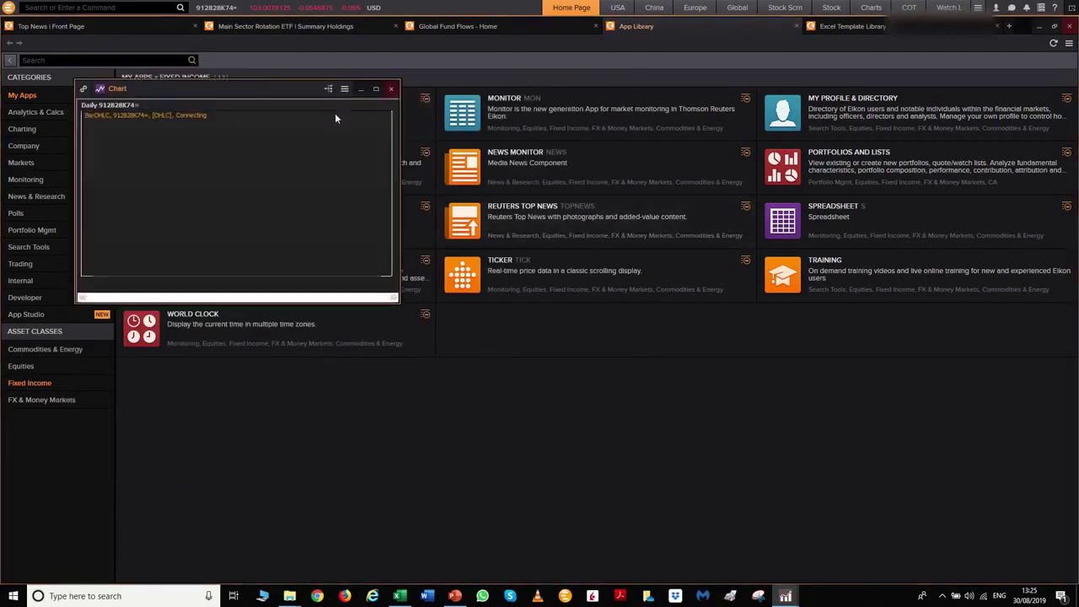
left_click(392, 89)
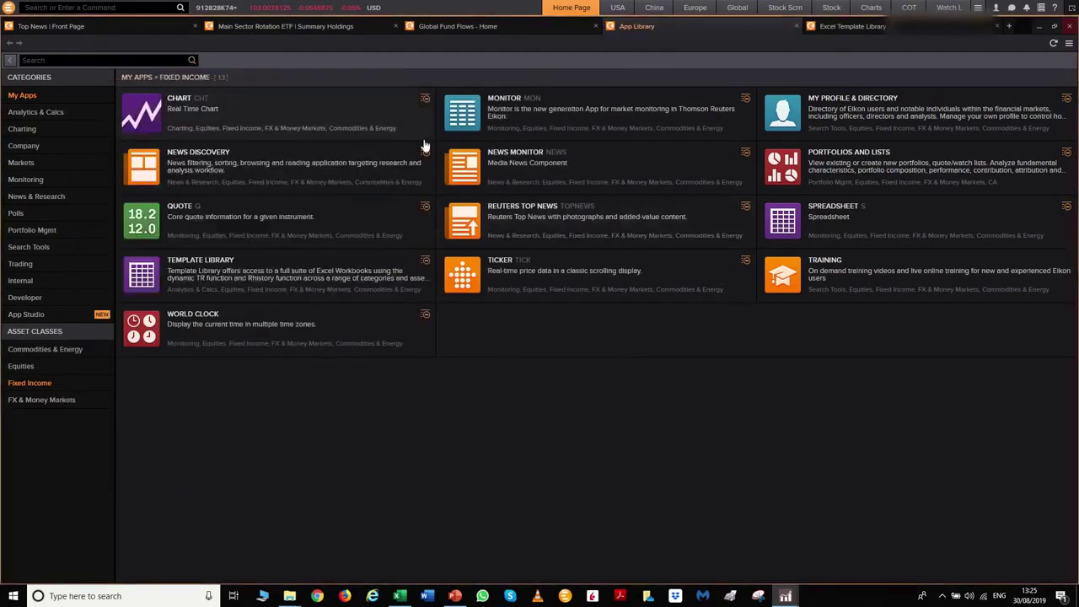
left_click(529, 159)
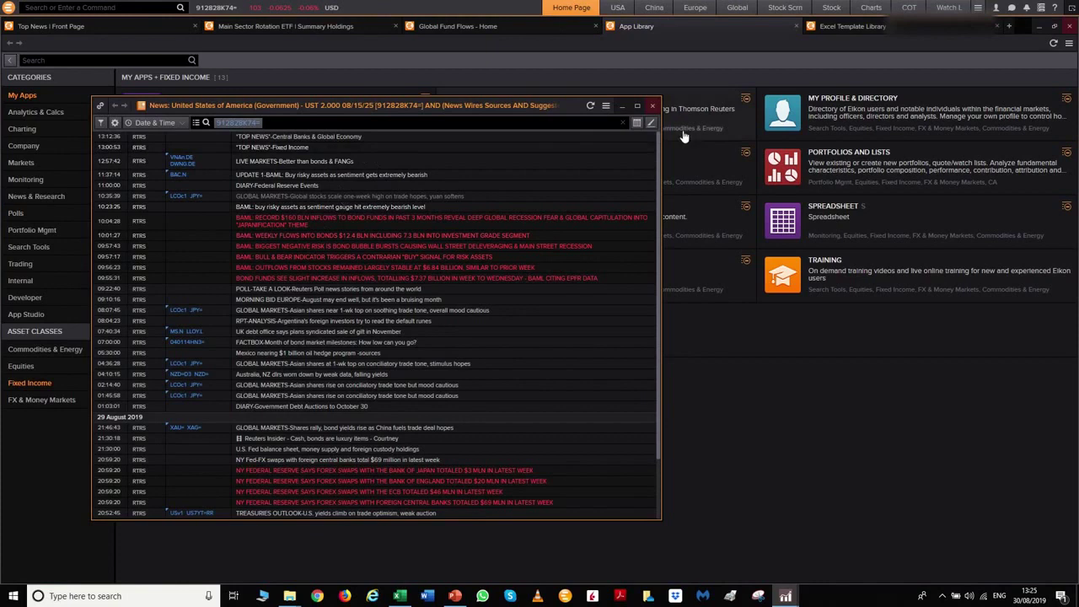
left_click(652, 106)
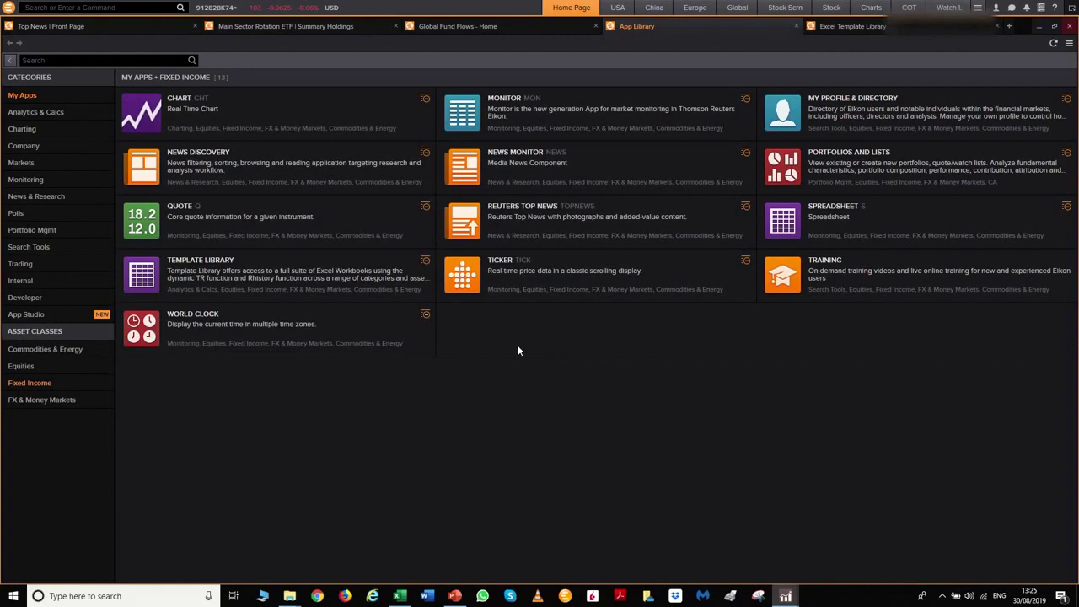
left_click(290, 329)
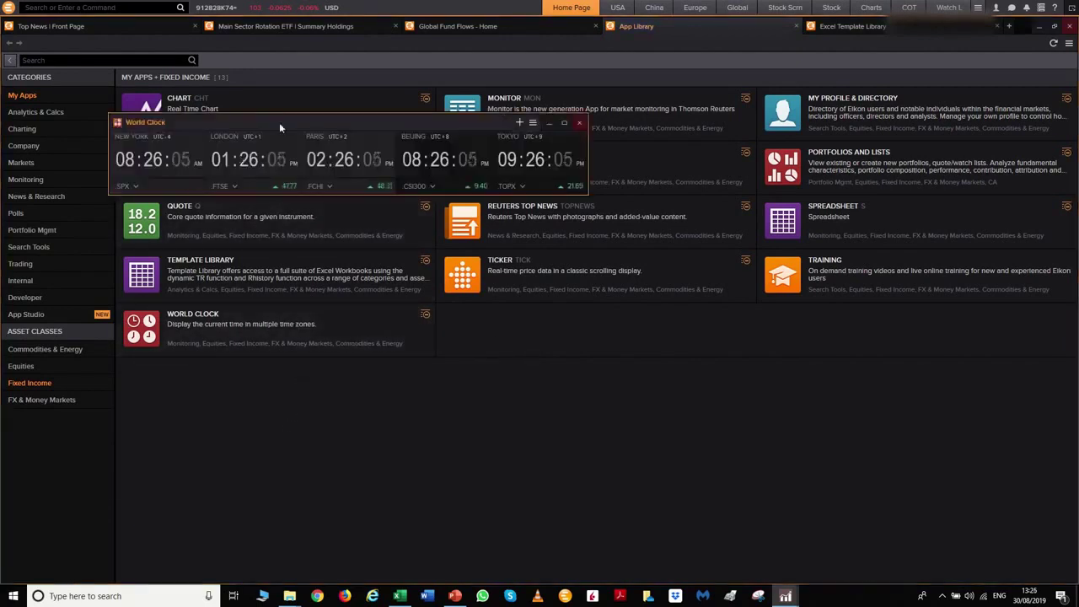
left_click(579, 122)
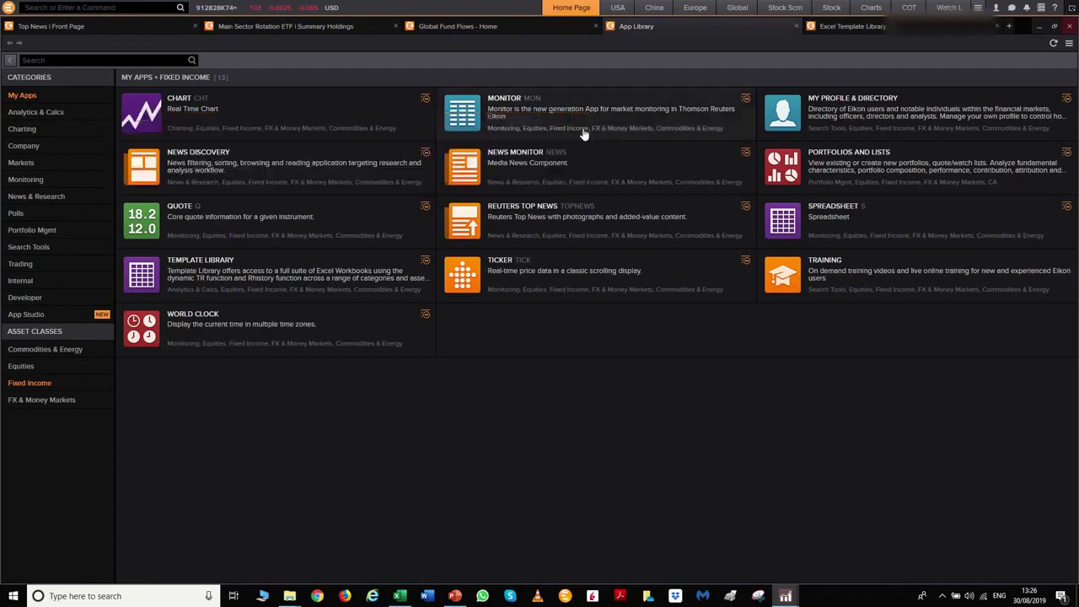
Open Historical Return Analysis from Analytics & Calcs, moving its window up and widening it.
left_click(37, 112)
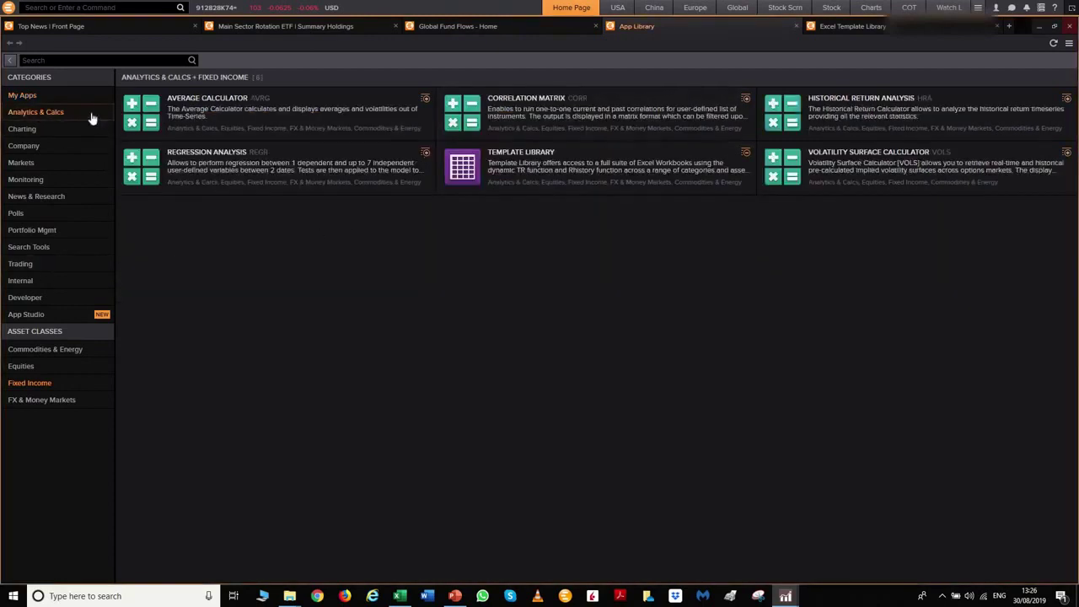
left_click(866, 120)
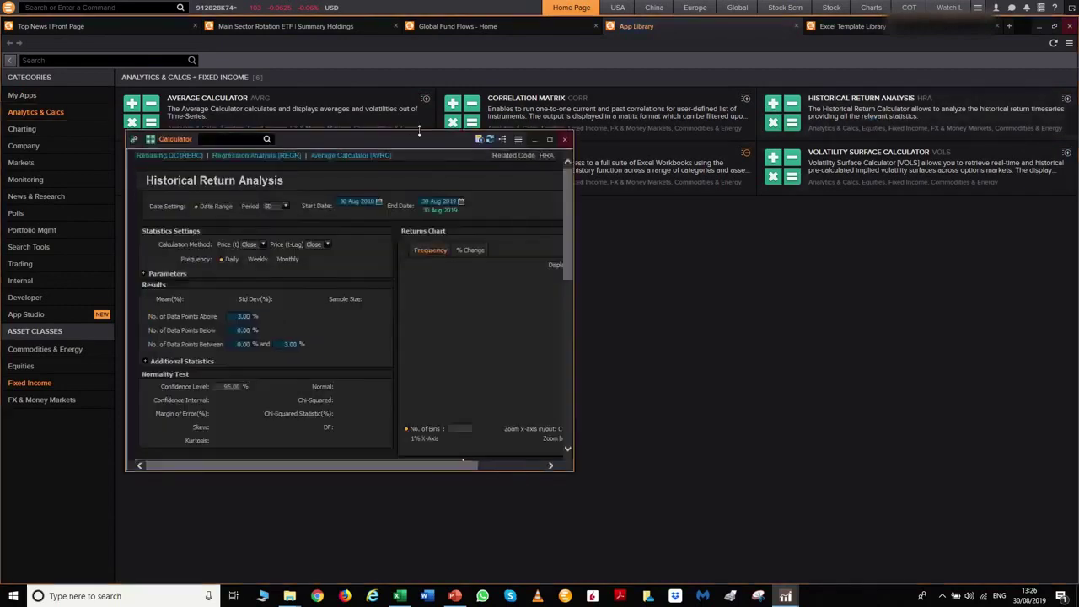
left_click_drag(402, 133, 364, 54)
left_click_drag(603, 170, 766, 181)
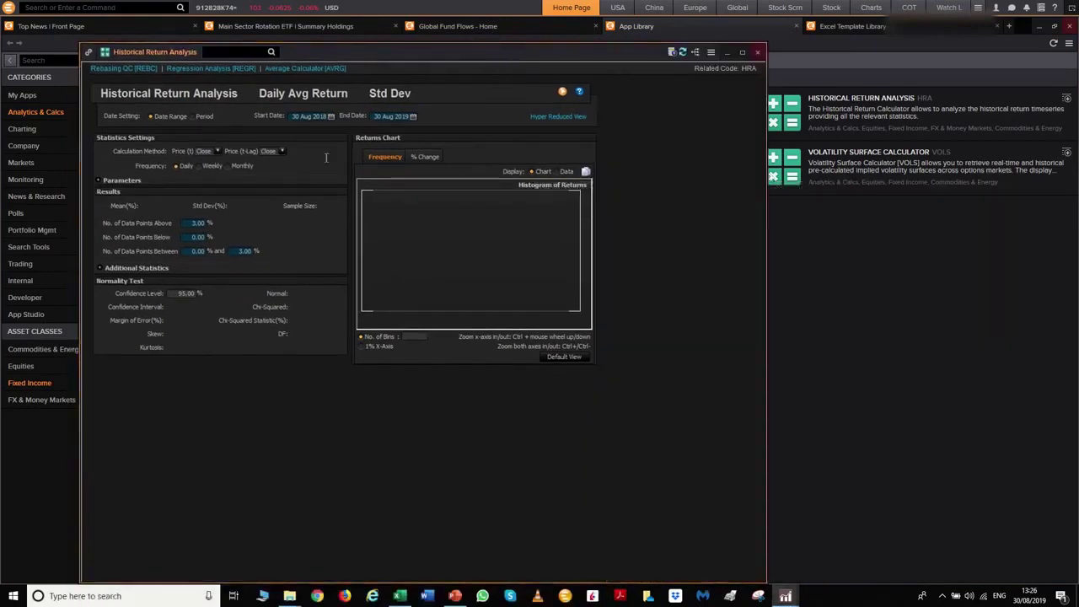
Load the analysis for the AMZN.O Amazon shares.
left_click(219, 51)
type("amzn")
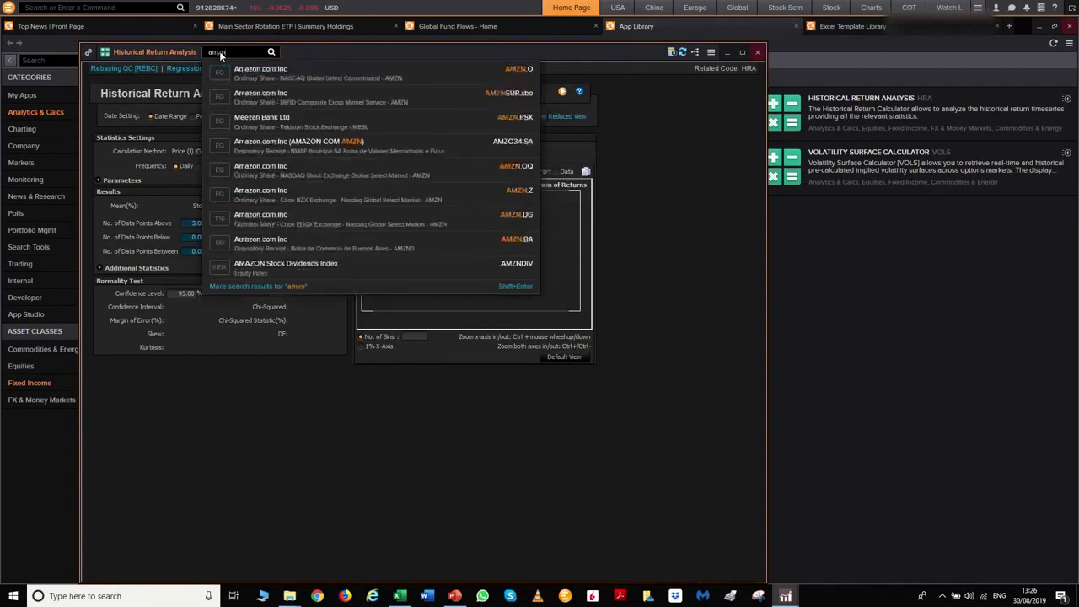
type(".o")
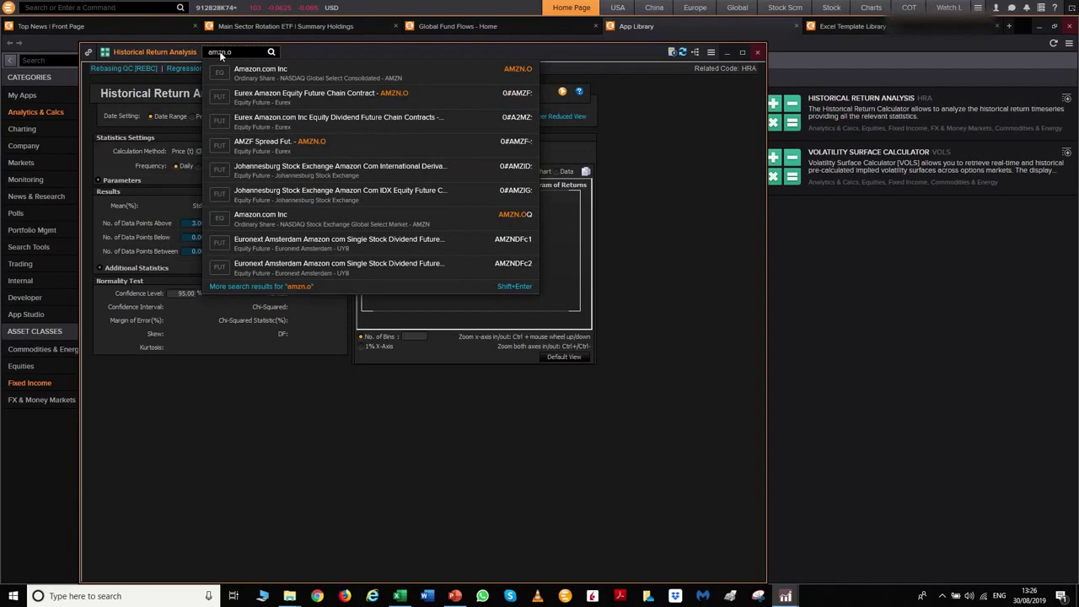
key("Return")
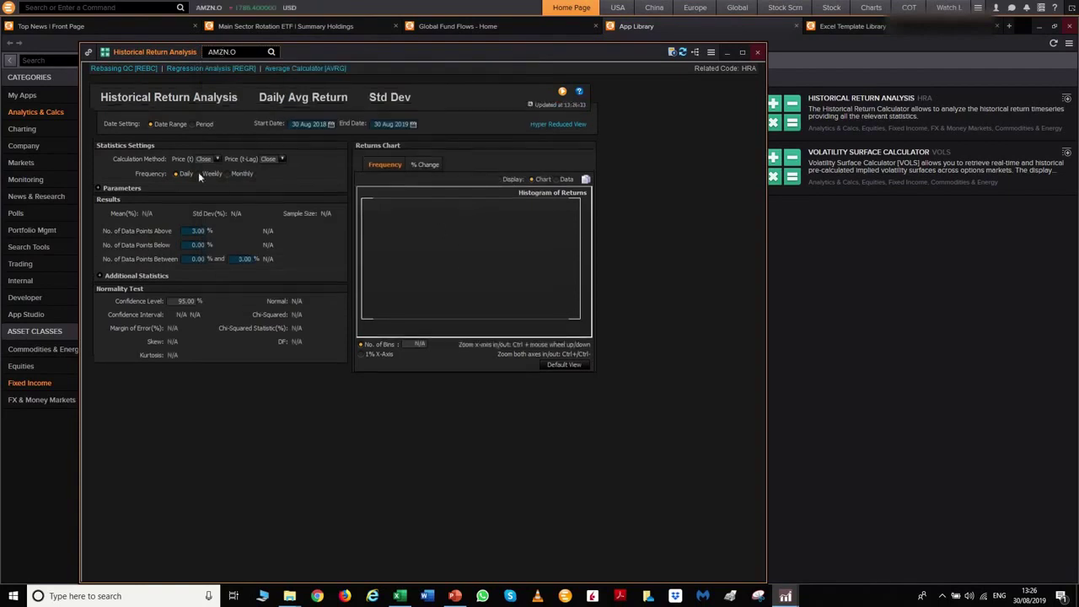
Set the start day to 01 and calculate: Daily Avg Return 0.0215%, Std Dev 2.1813%.
left_click(326, 125)
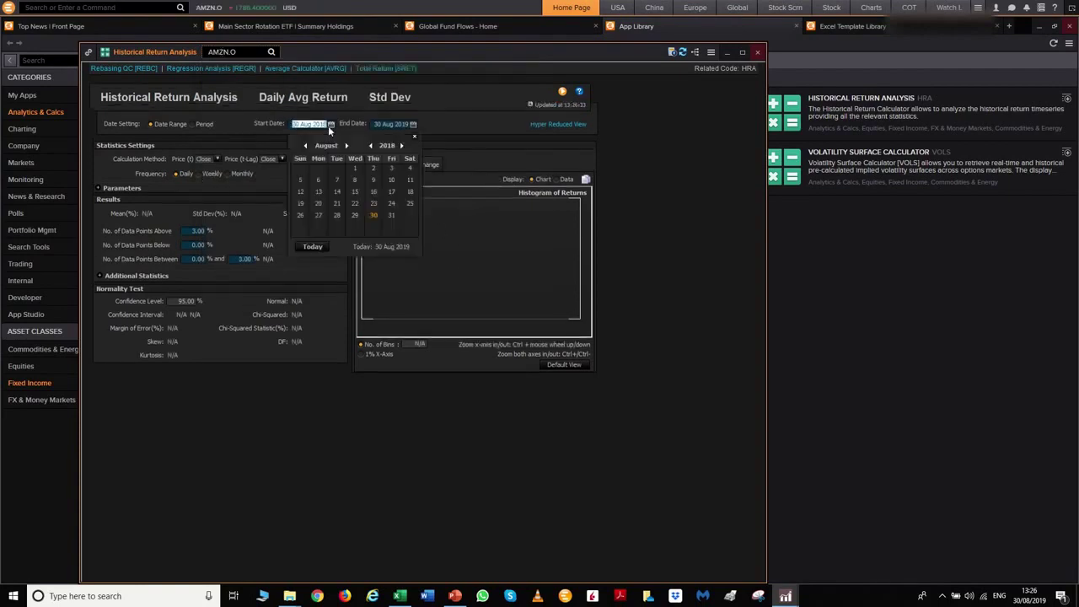
key("Escape")
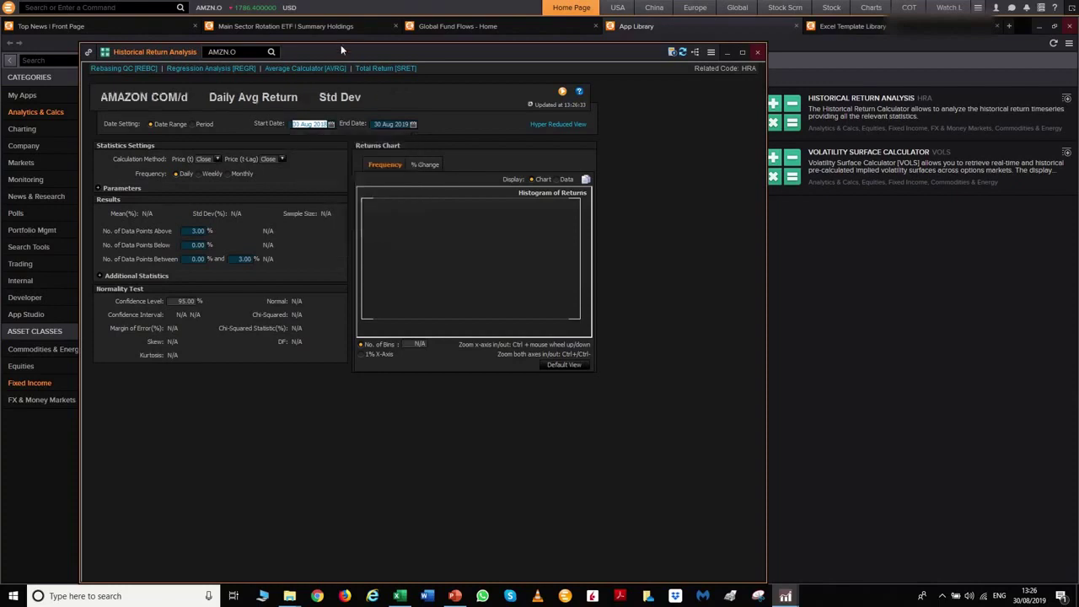
type("01")
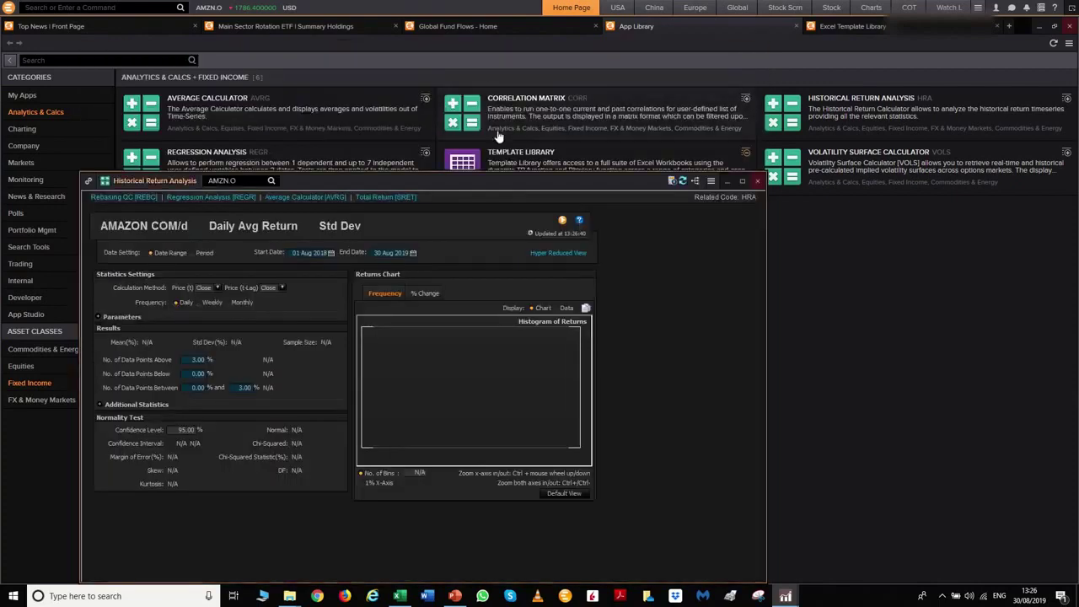
left_click_drag(472, 181, 518, 69)
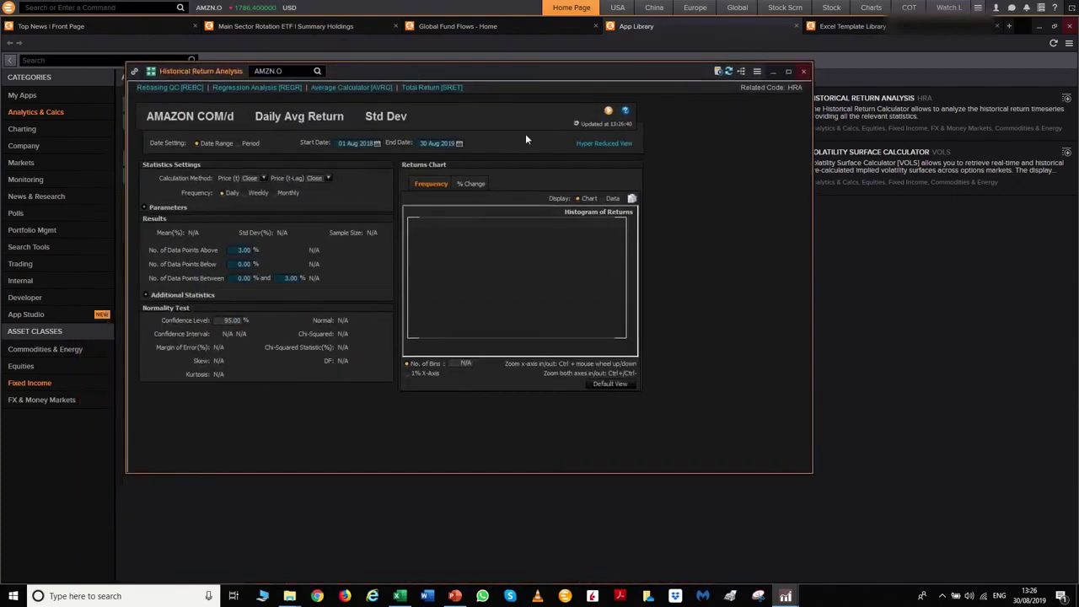
left_click(607, 383)
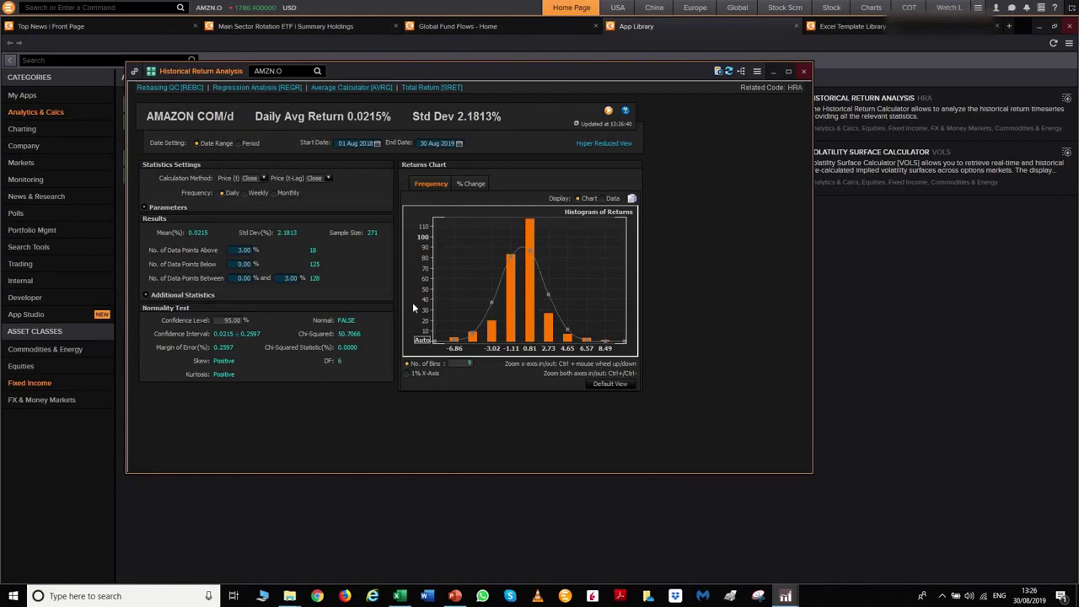
left_click(377, 143)
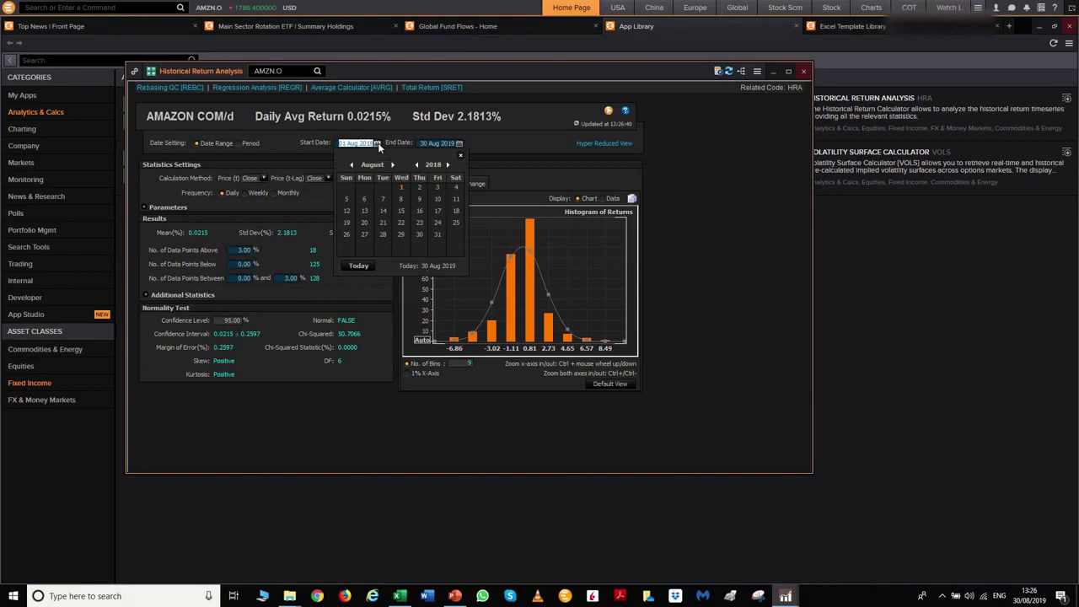
left_click(377, 143)
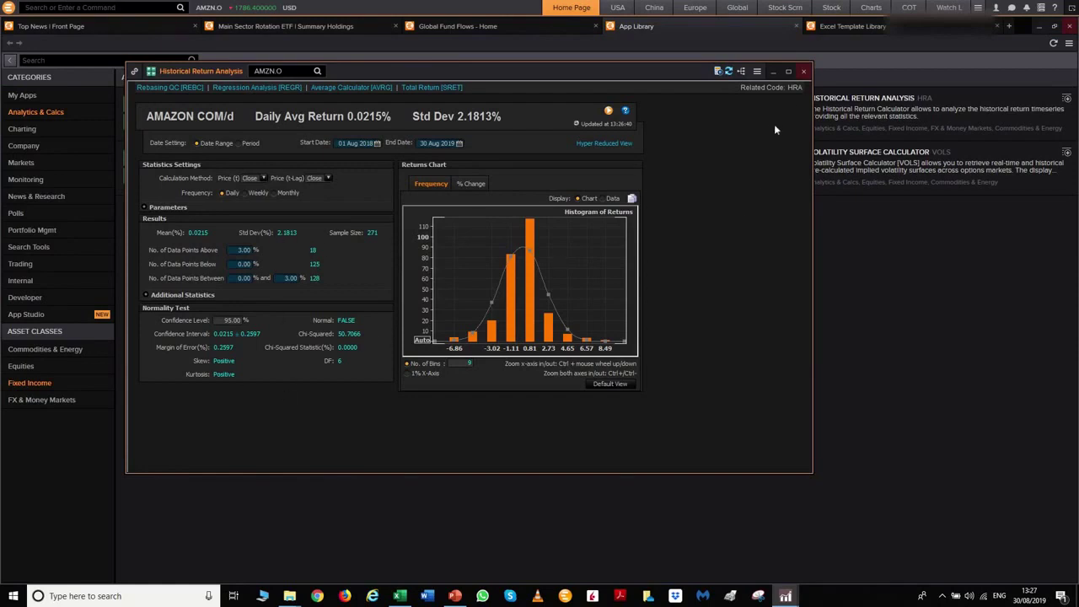
Close Historical Return Analysis, then open, reposition, widen and close the Average Calculator.
left_click(804, 73)
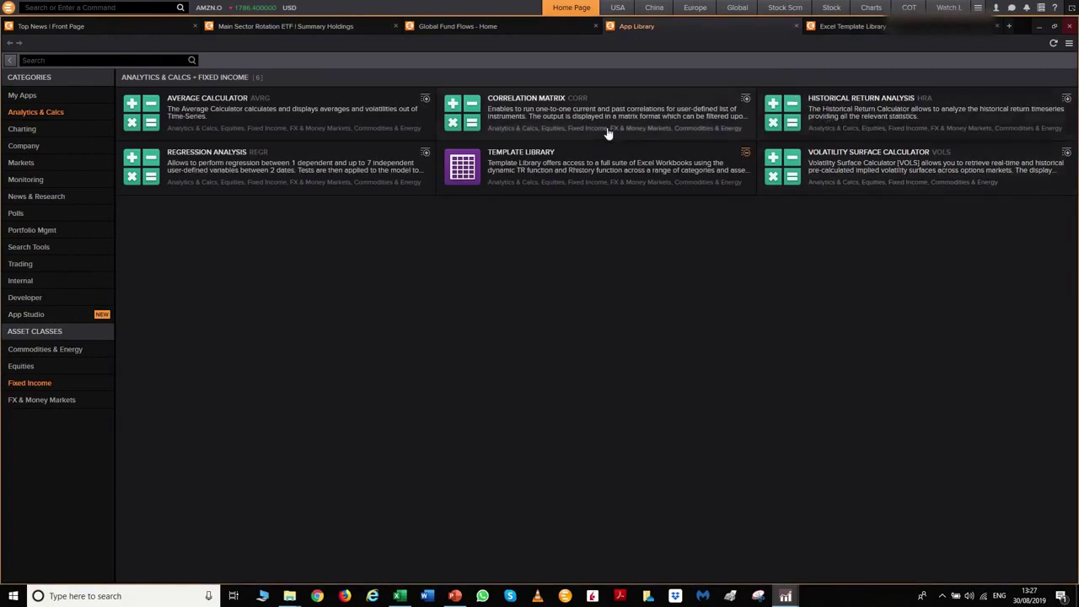
left_click(340, 111)
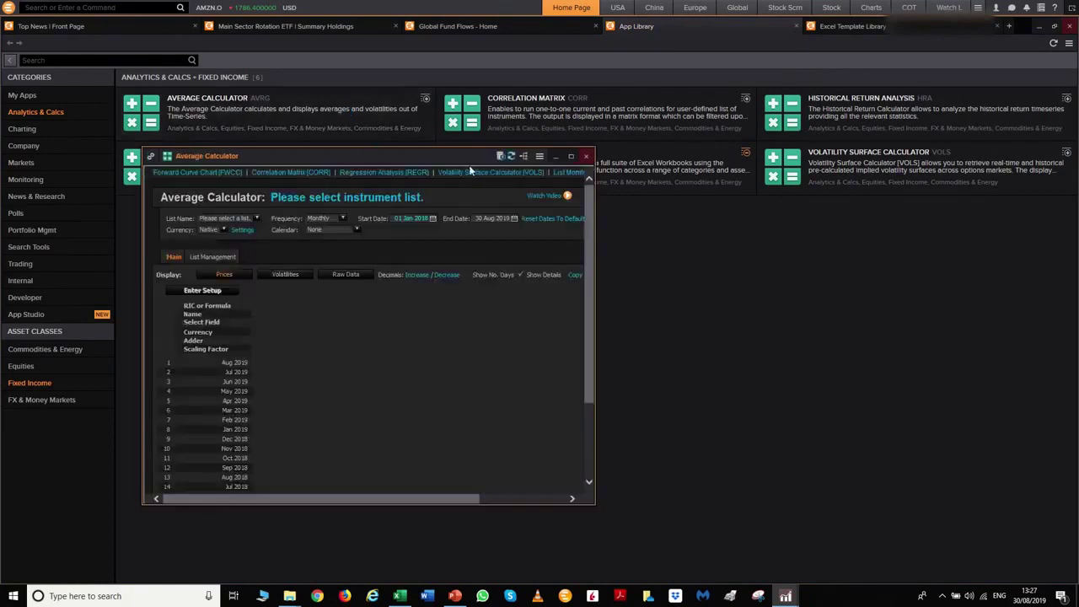
left_click_drag(411, 158, 437, 81)
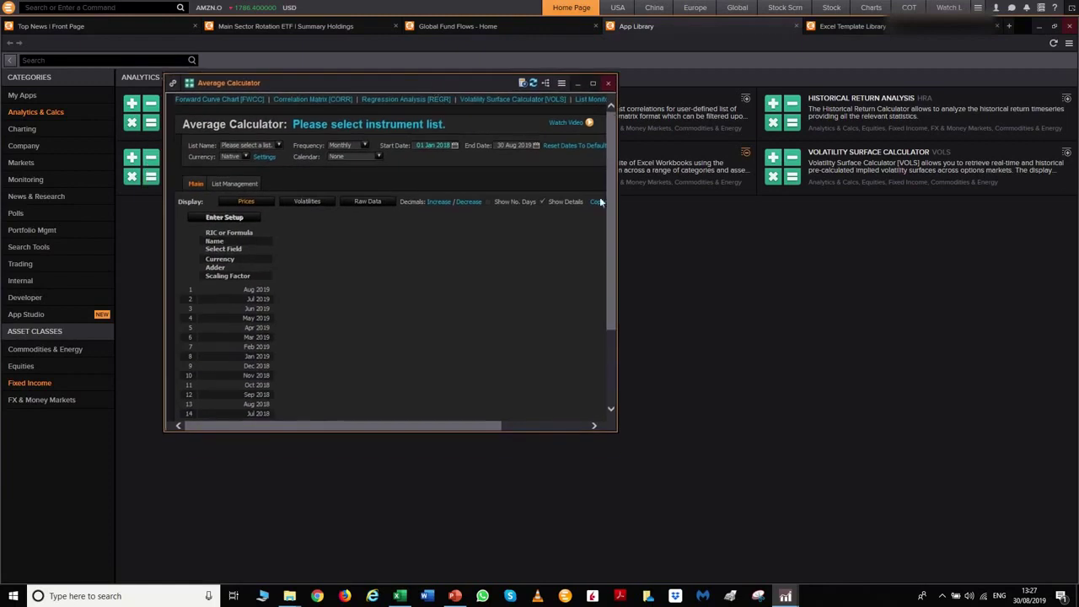
left_click_drag(616, 199, 782, 199)
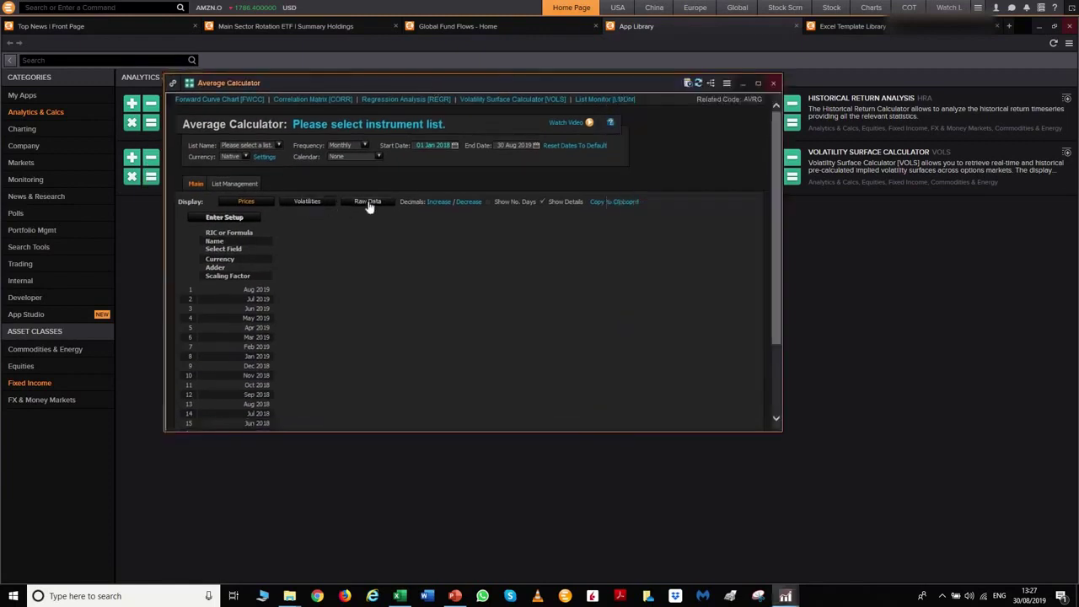
left_click(772, 82)
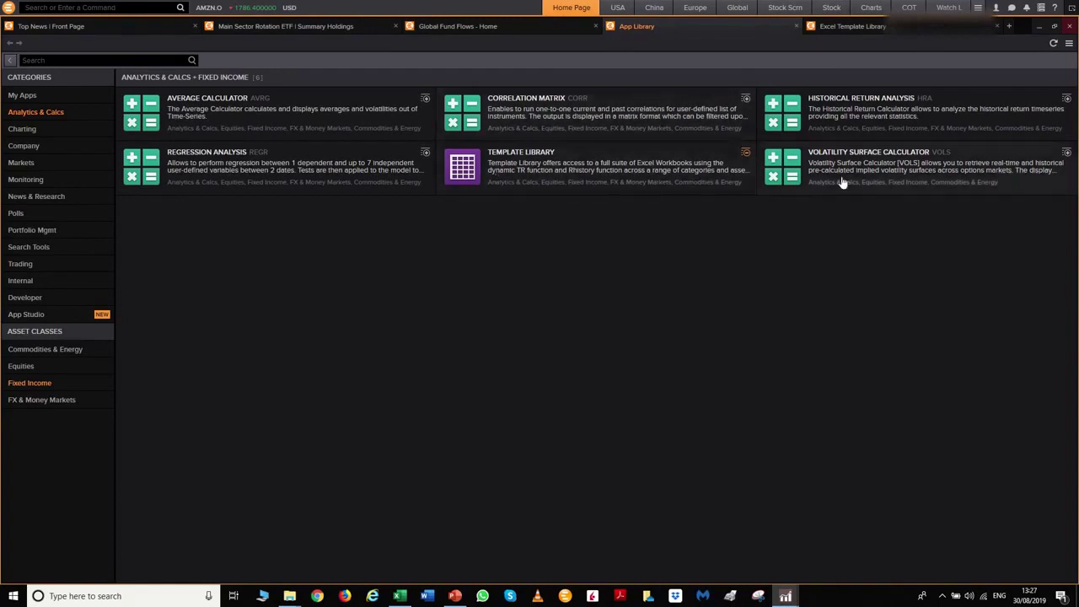
List the Charting fixed-income apps and preview the Credit Default Swap Chart.
left_click(72, 131)
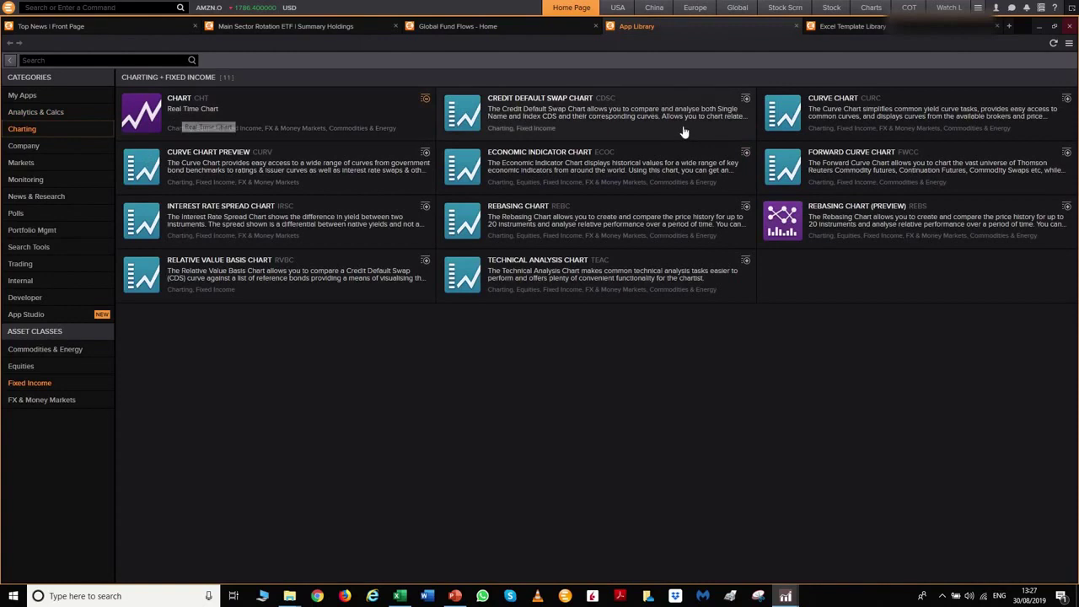
left_click(515, 110)
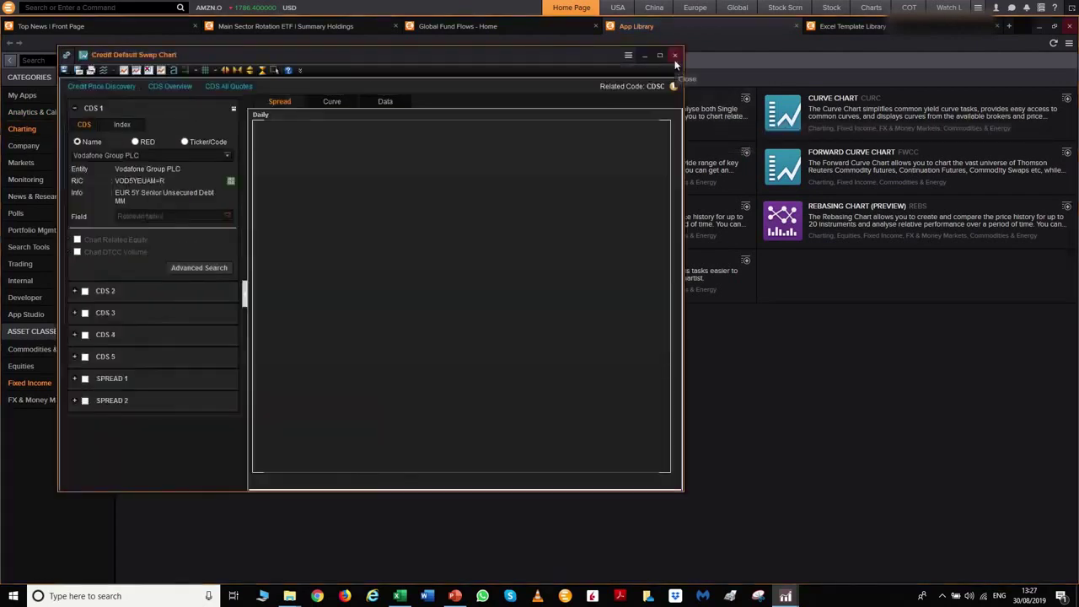
left_click(674, 55)
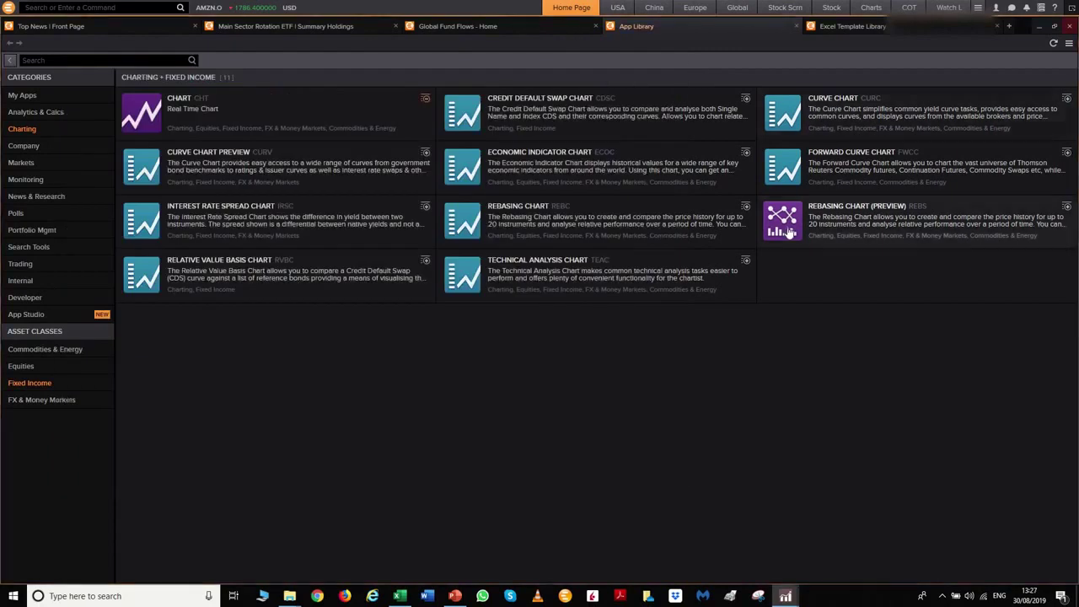
In the Curve Chart, switch the base curve to Euro Zone, United Kingdom, then United States.
left_click(834, 101)
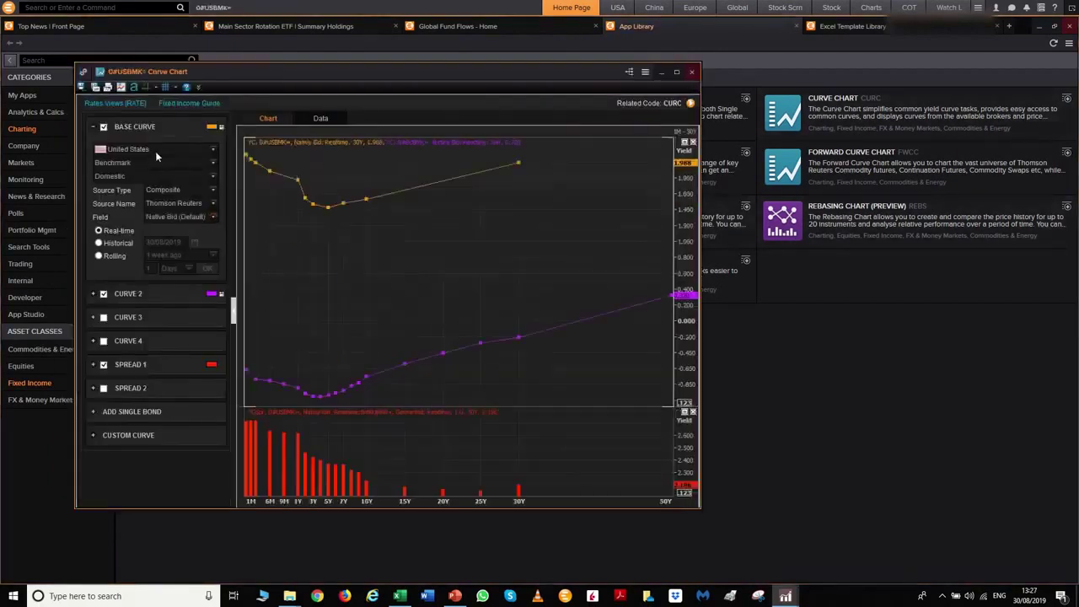
left_click(213, 153)
scroll(156, 193, "down", 2)
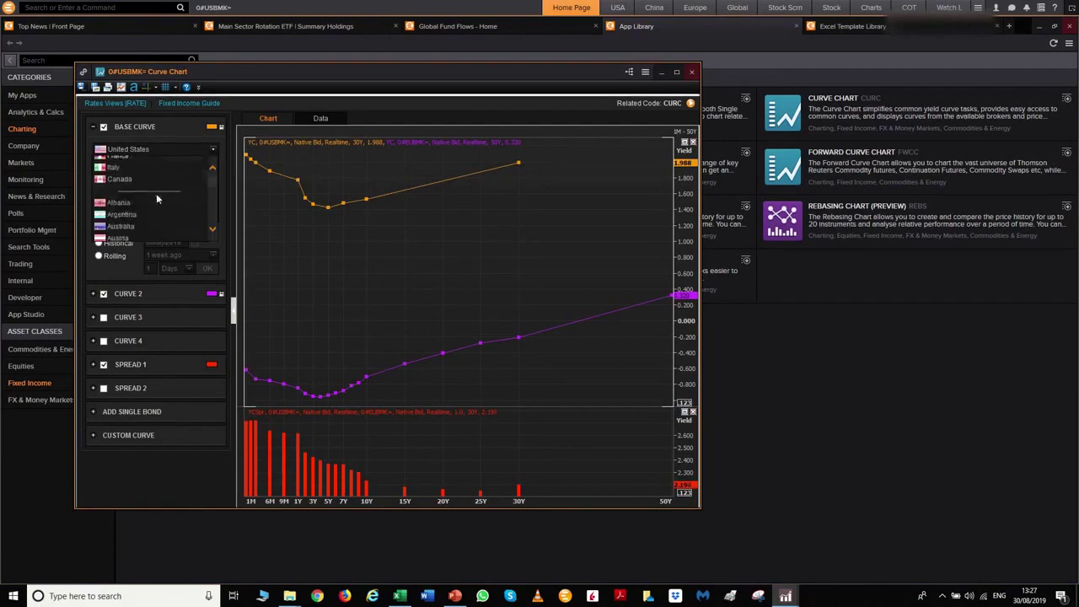
scroll(157, 198, "up", 3)
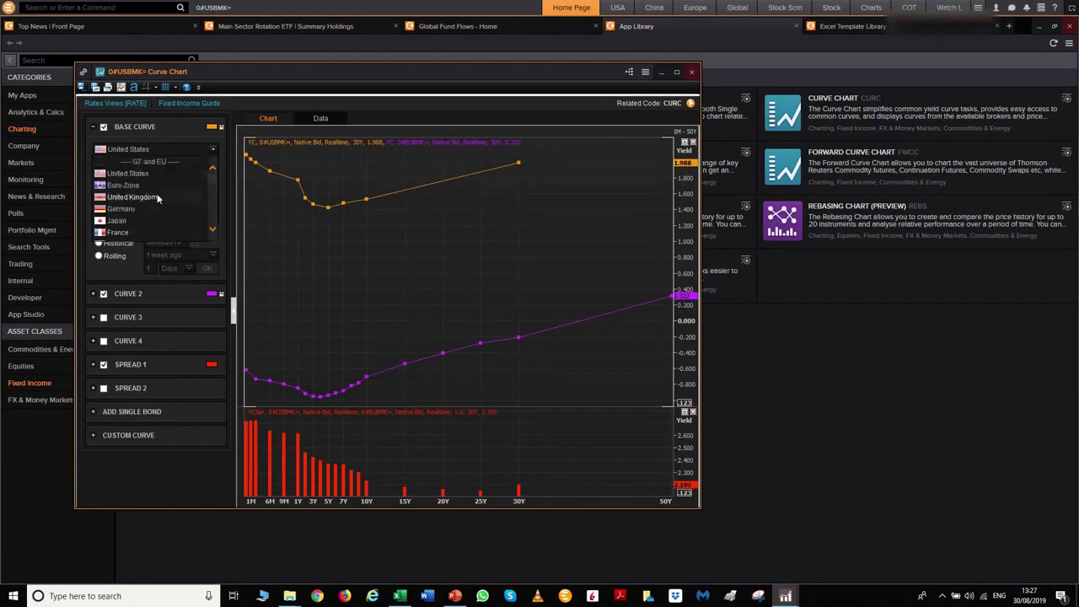
left_click(133, 187)
left_click(214, 149)
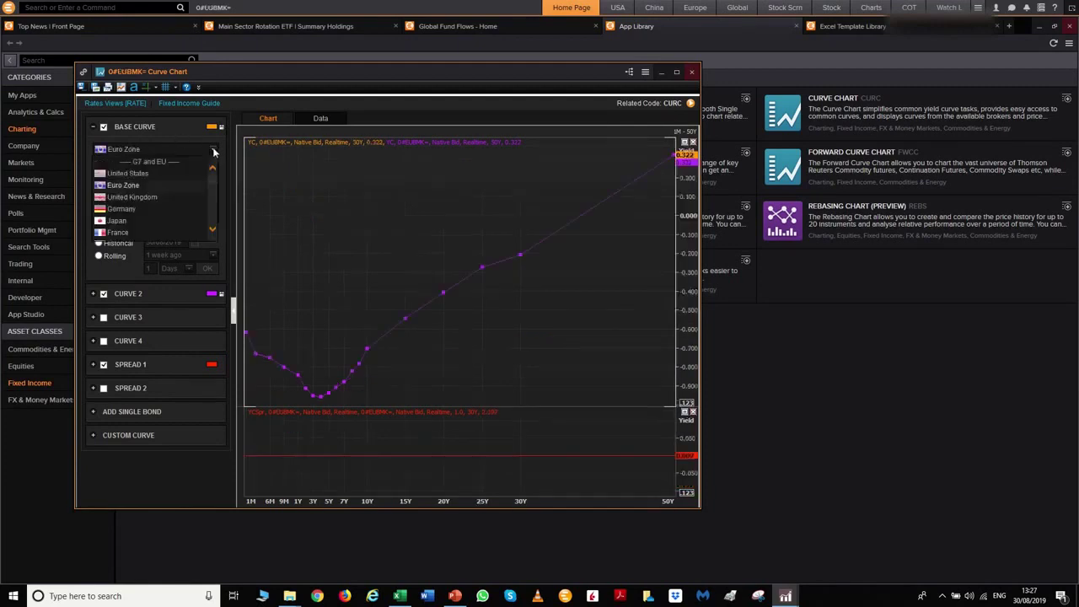
left_click(135, 202)
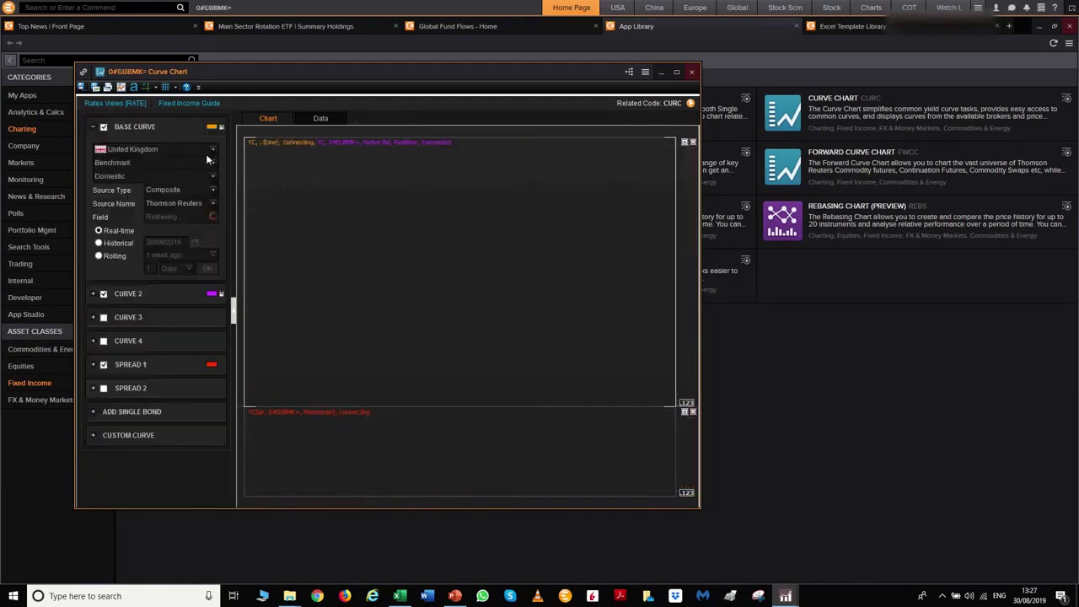
left_click(210, 152)
left_click(161, 173)
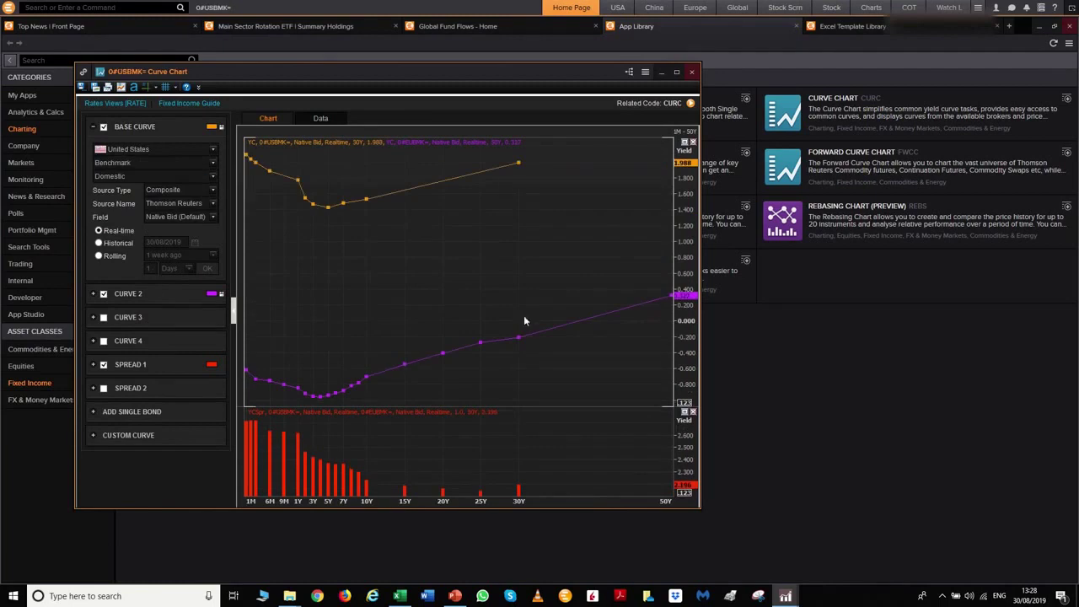
left_click(691, 71)
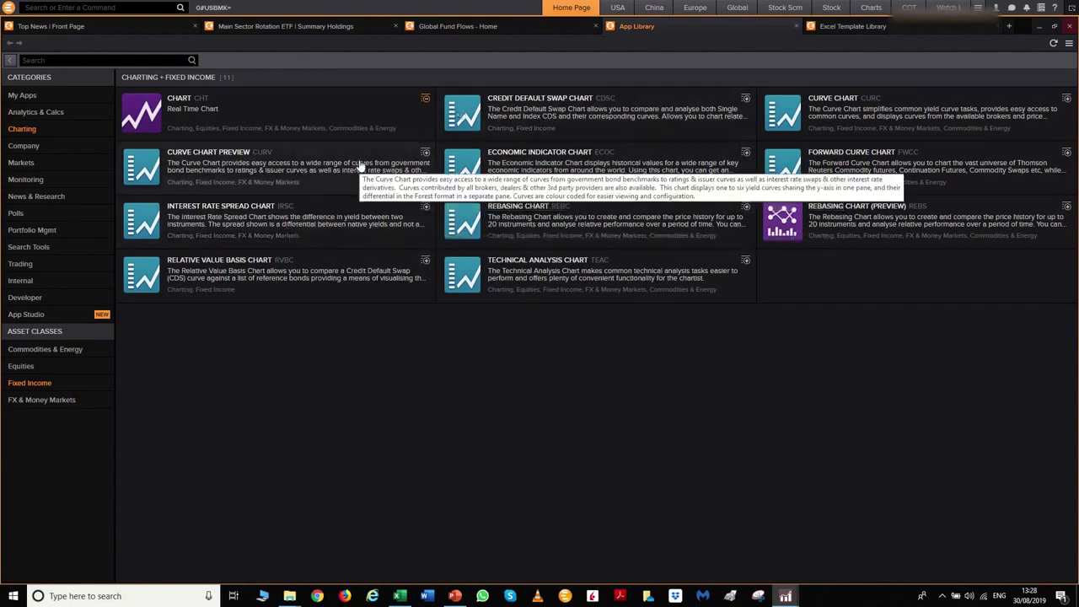
Preview the Interest Rate Spread Chart, then apply RSI with Volume to the US1MT=RR Technical Analysis Chart.
left_click(302, 224)
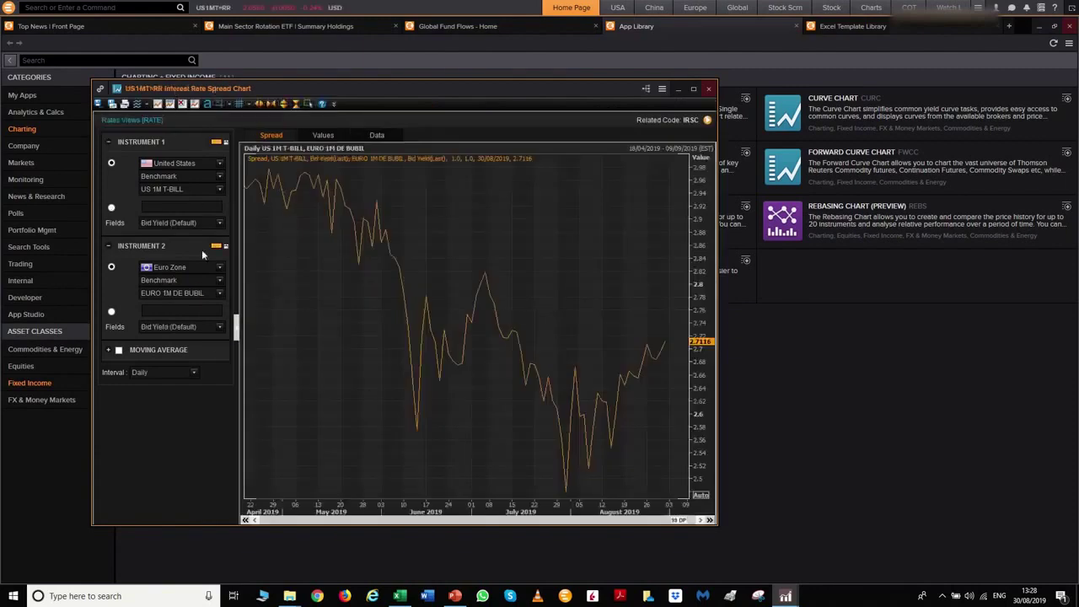
left_click(709, 91)
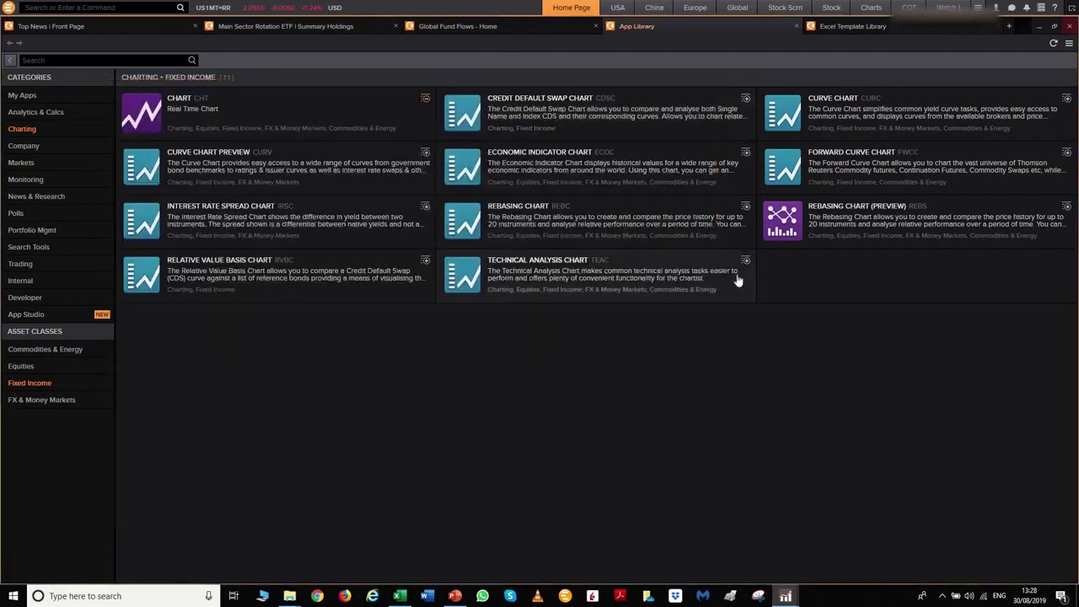
left_click(555, 291)
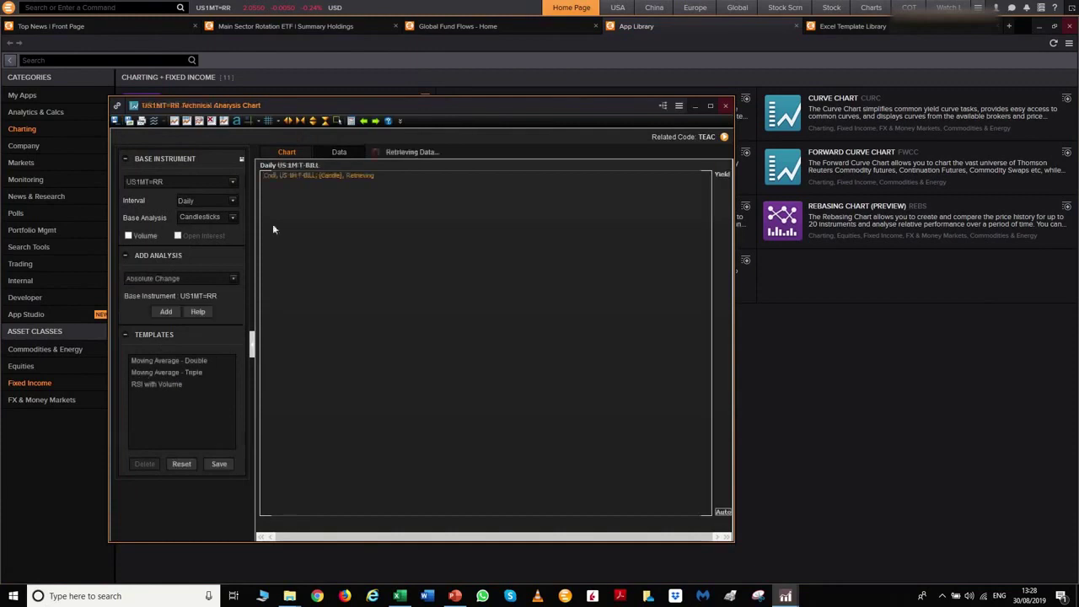
left_click(162, 385)
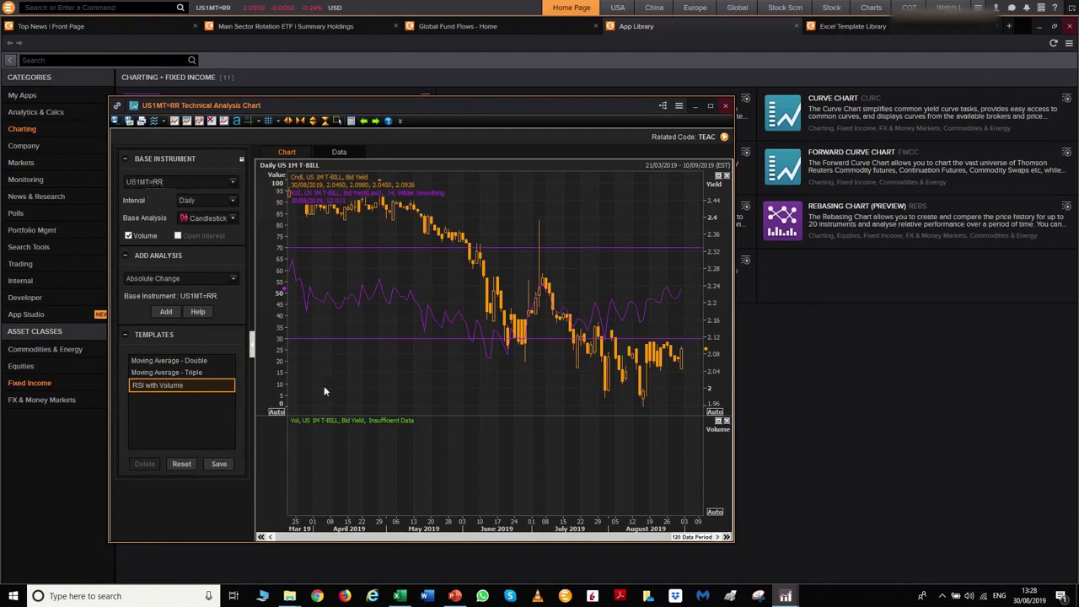
left_click(724, 106)
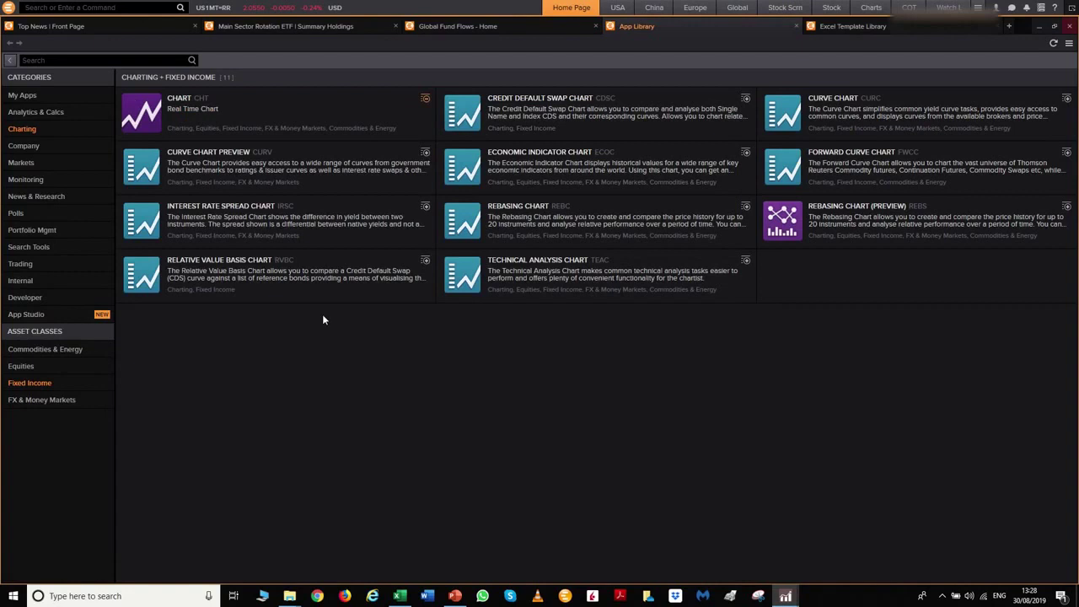
left_click(41, 149)
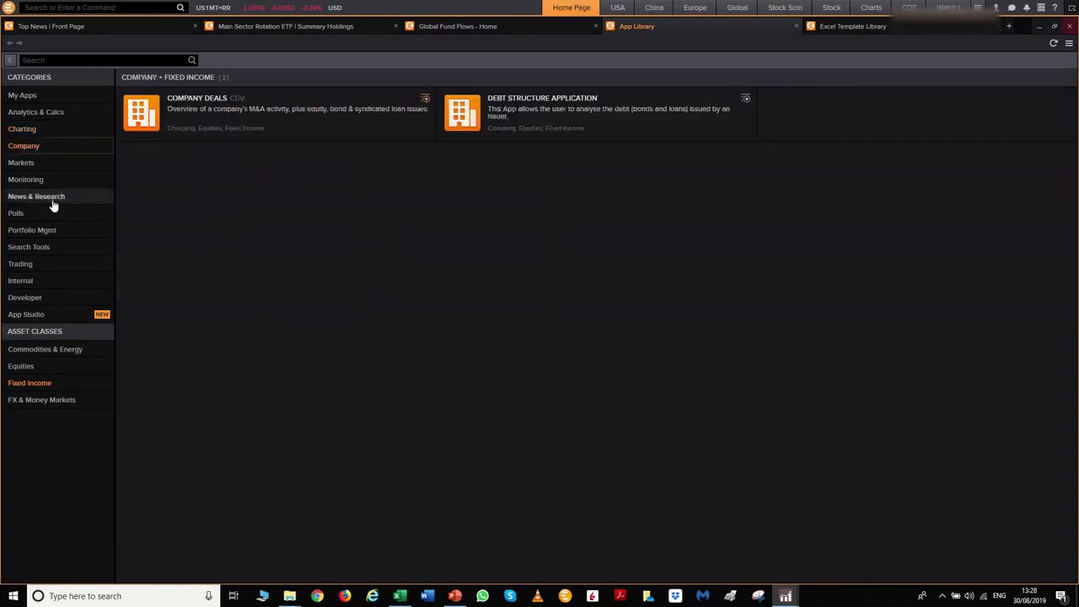
left_click(48, 167)
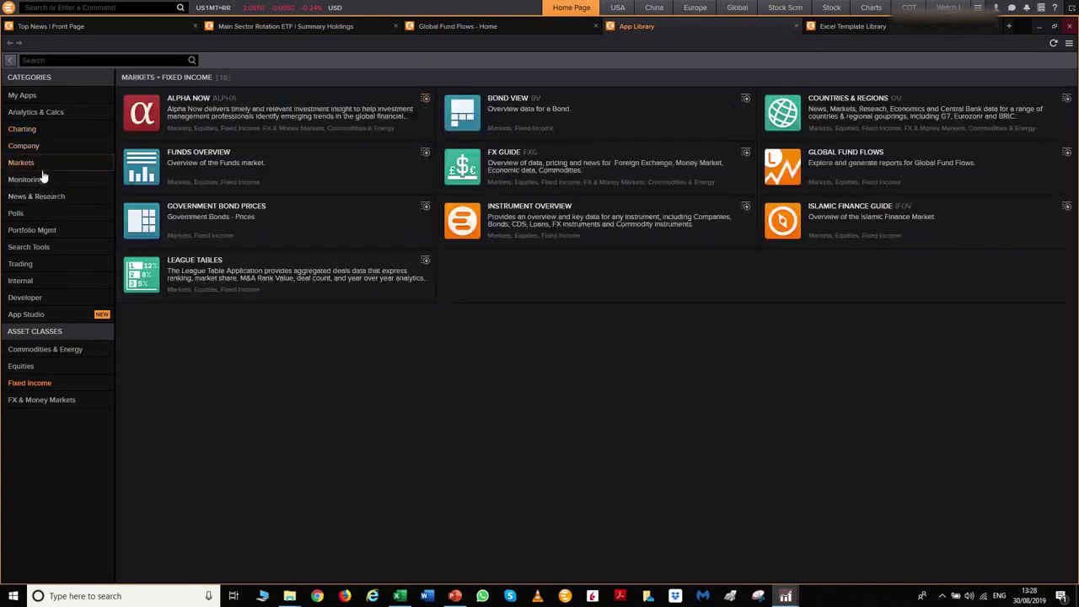
left_click(476, 108)
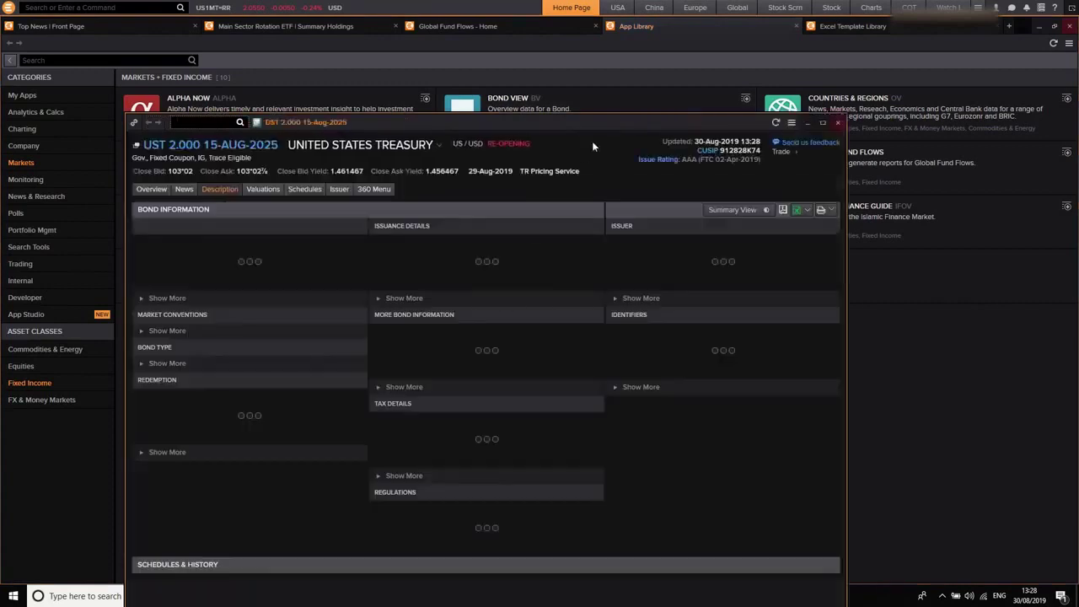
left_click_drag(599, 124, 562, 58)
left_click(115, 122)
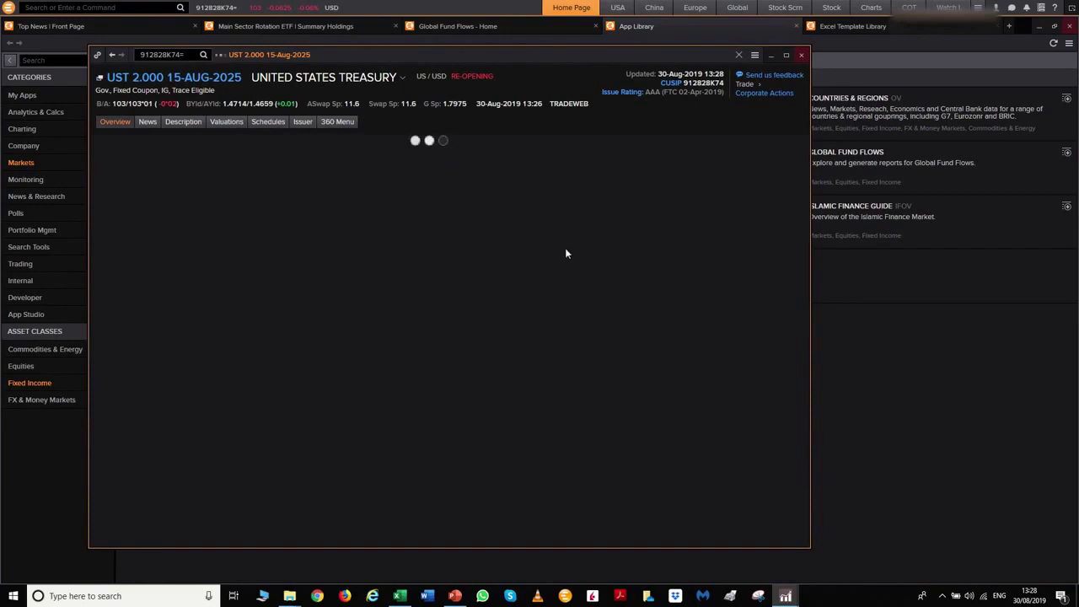
left_click(805, 56)
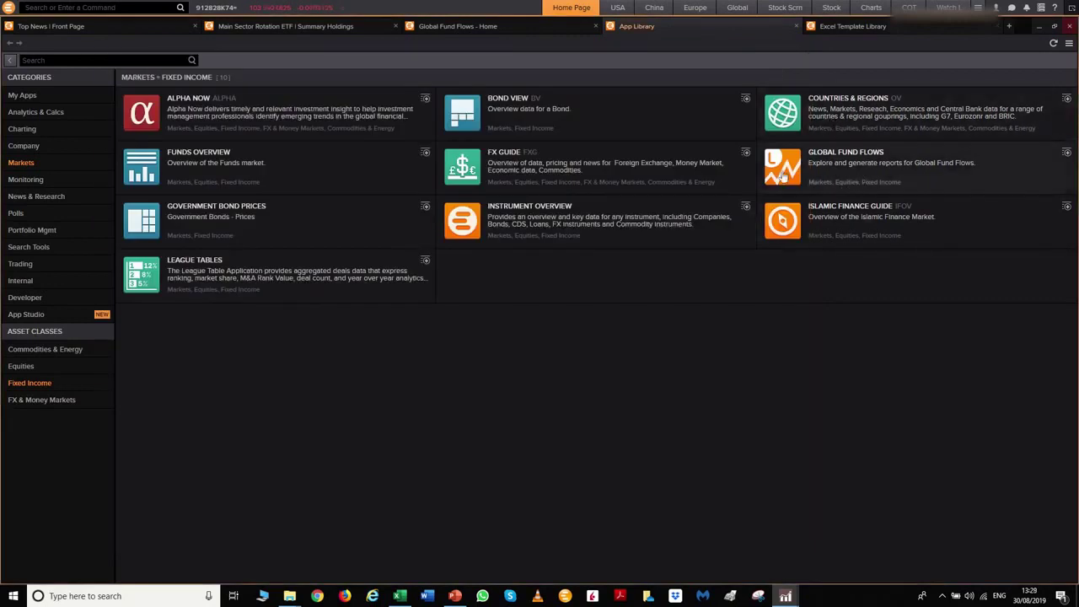
left_click(833, 168)
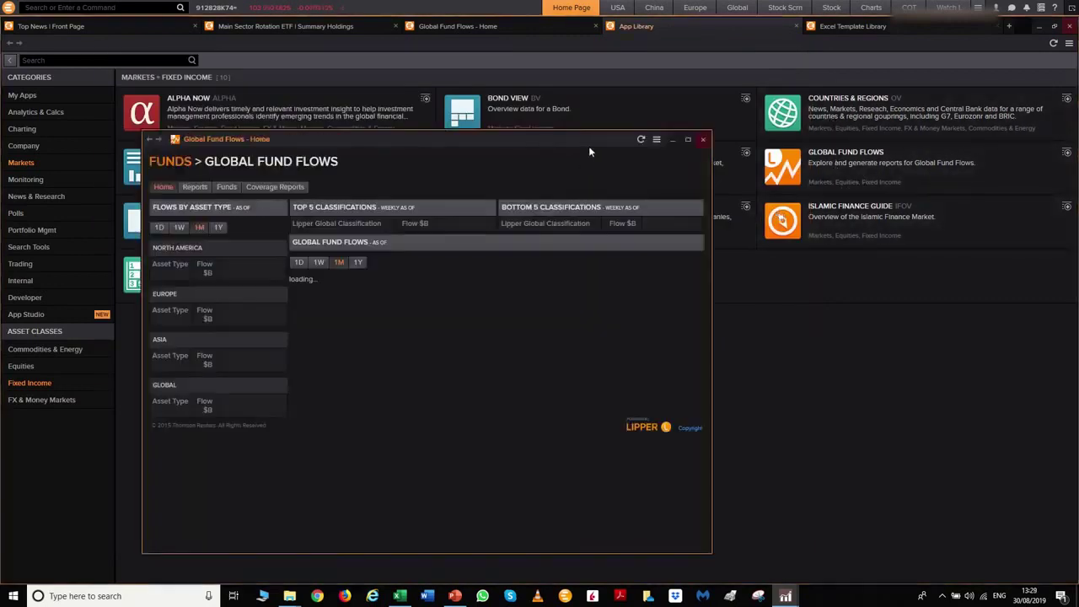
left_click(702, 141)
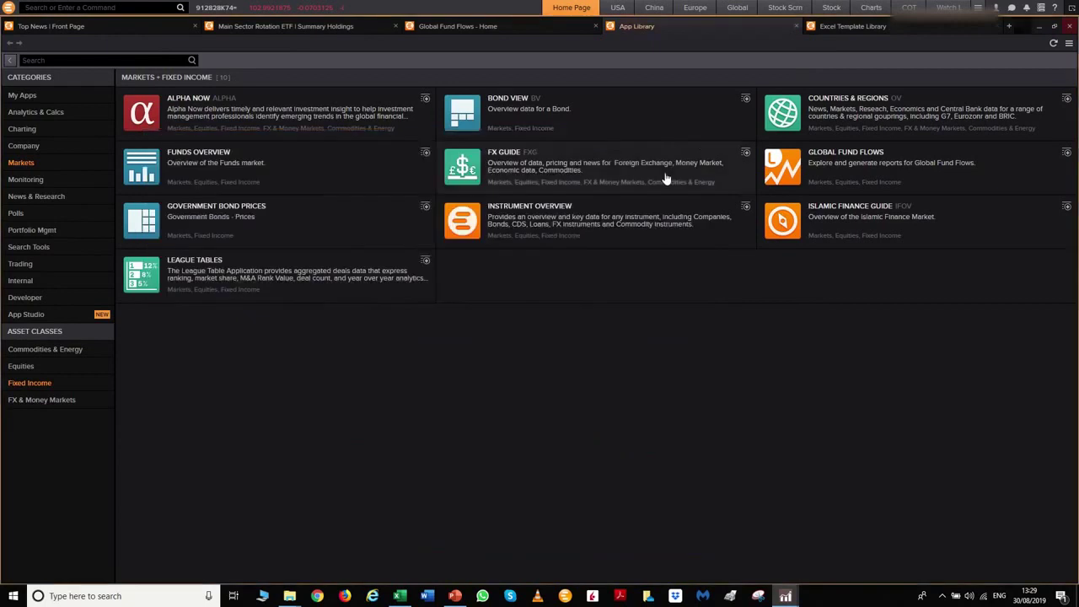
left_click(529, 167)
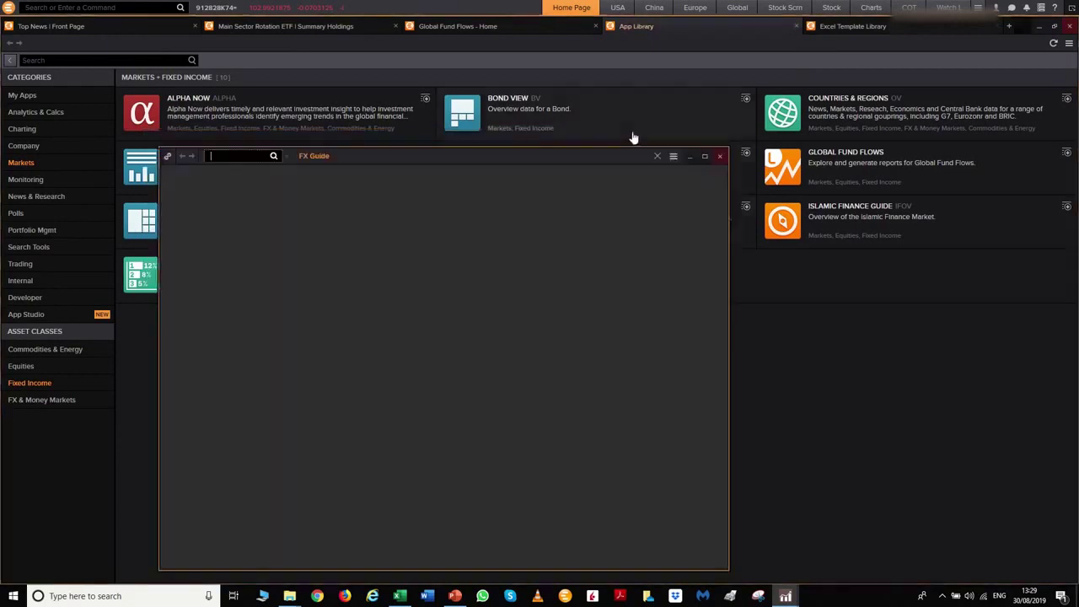
left_click(704, 156)
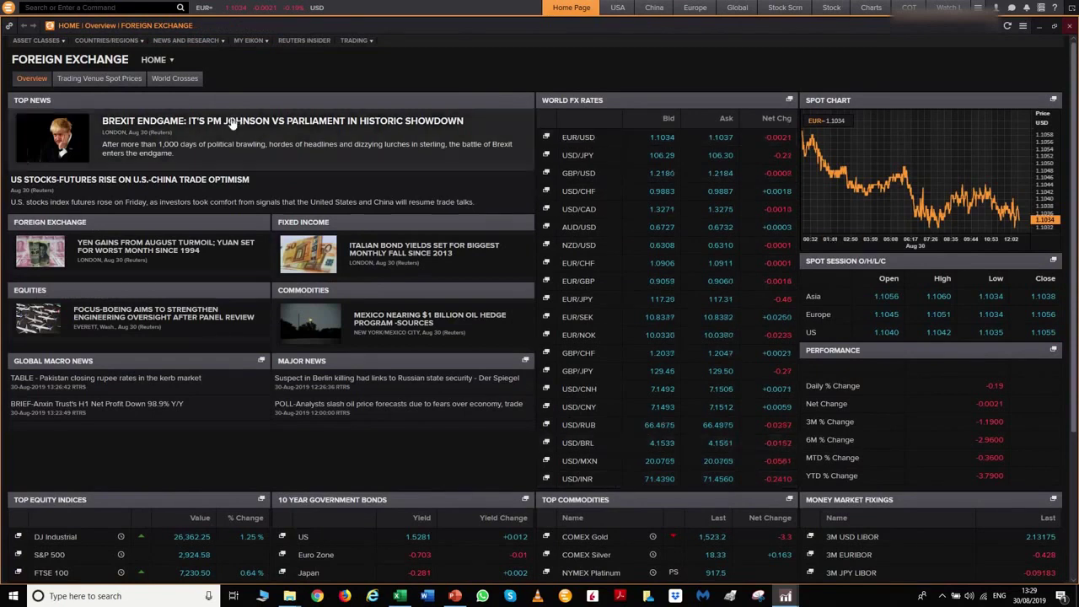
scroll(309, 402, "down", 5)
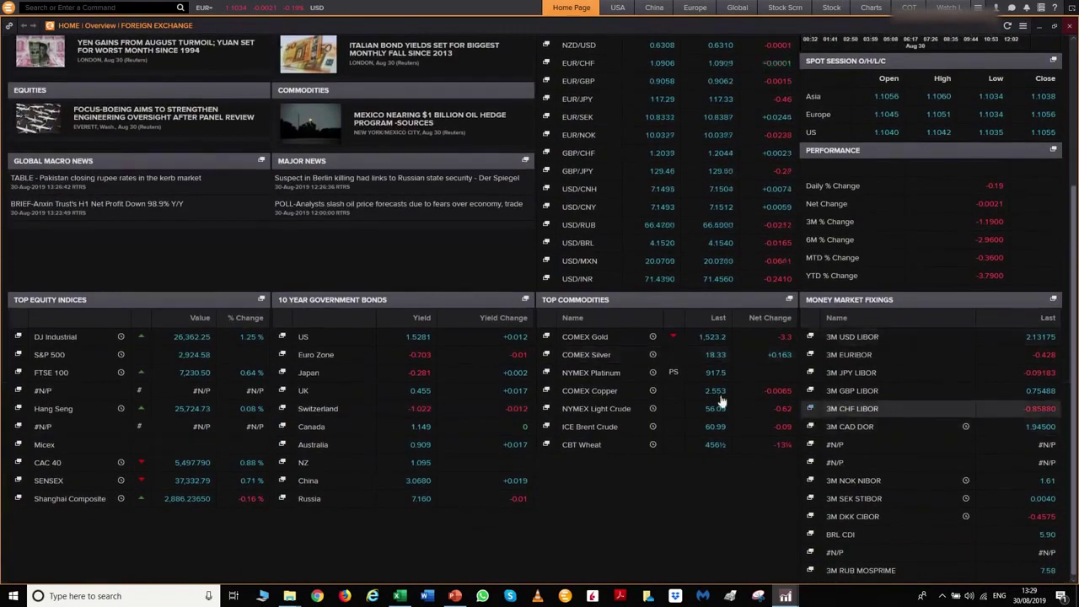
scroll(156, 444, "up", 3)
scroll(156, 445, "up", 2)
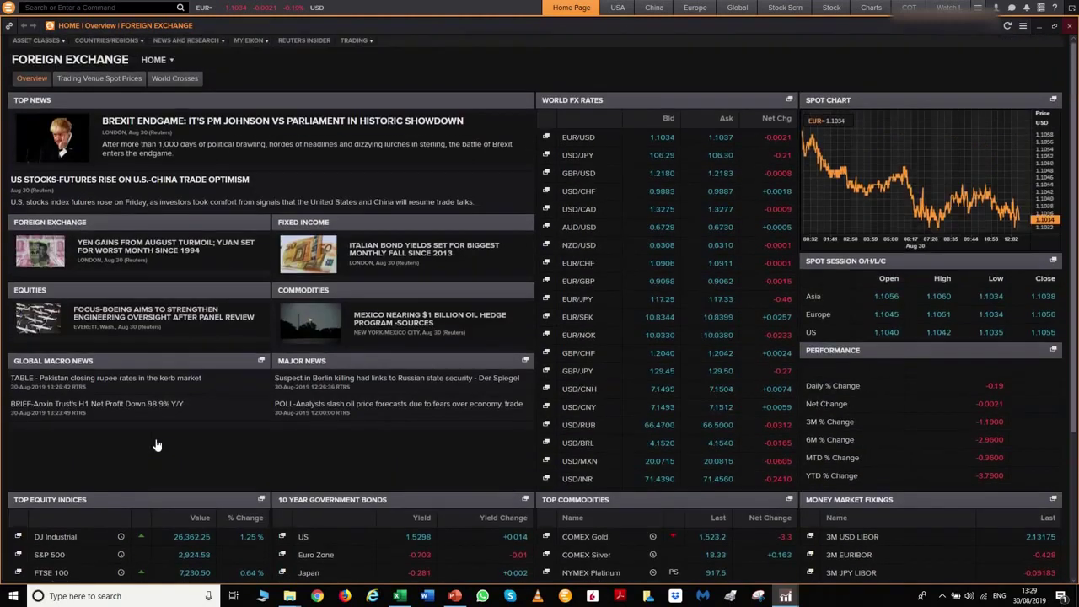
left_click(1056, 27)
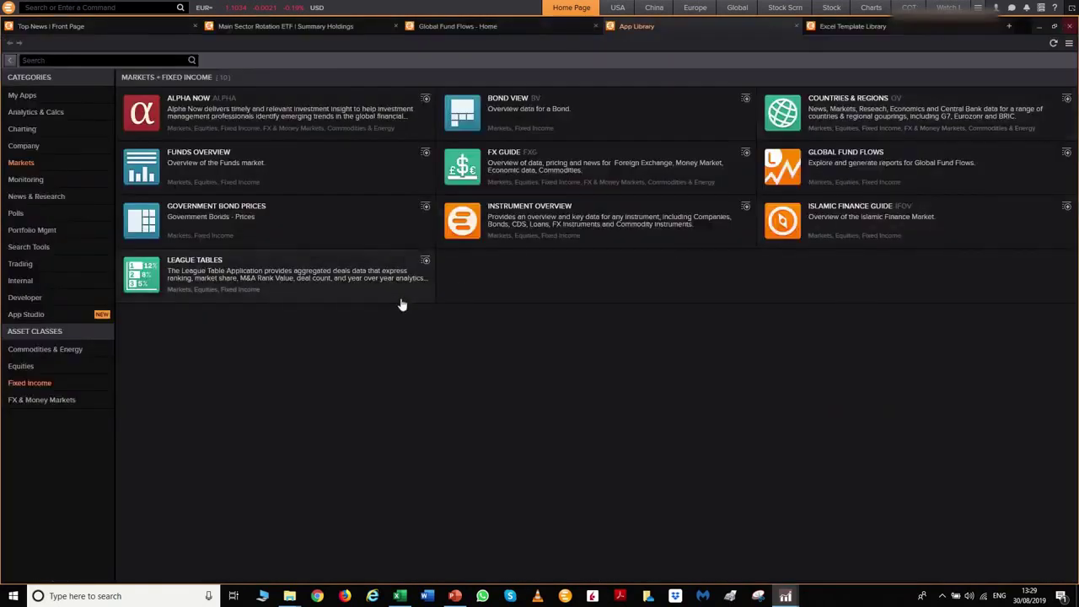
List Monitoring, then News & Research apps, and preview the Euro/US Dollar News Monitor.
left_click(52, 180)
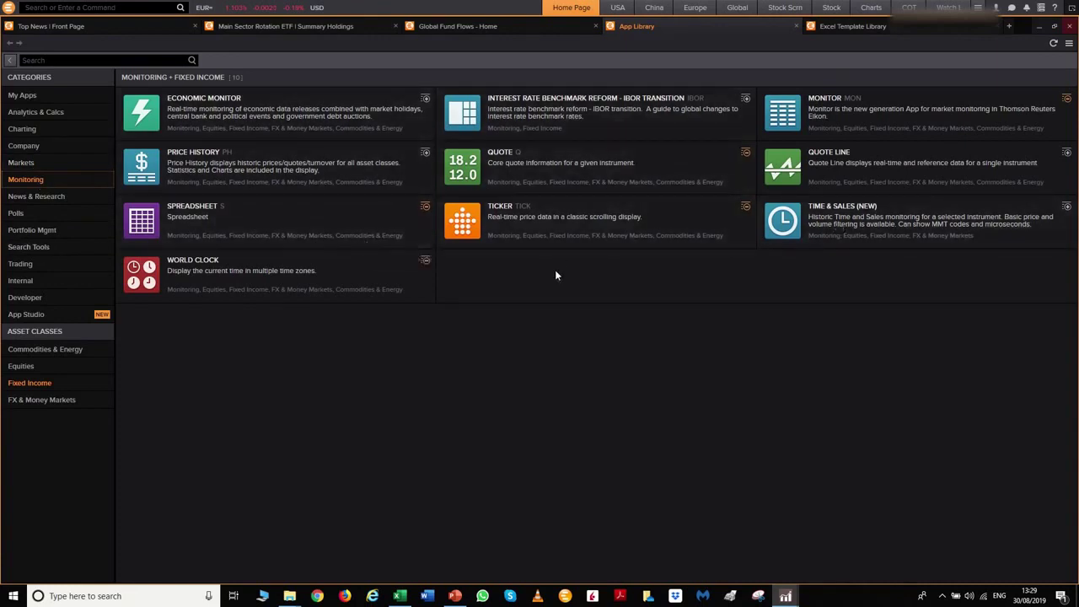
left_click(37, 196)
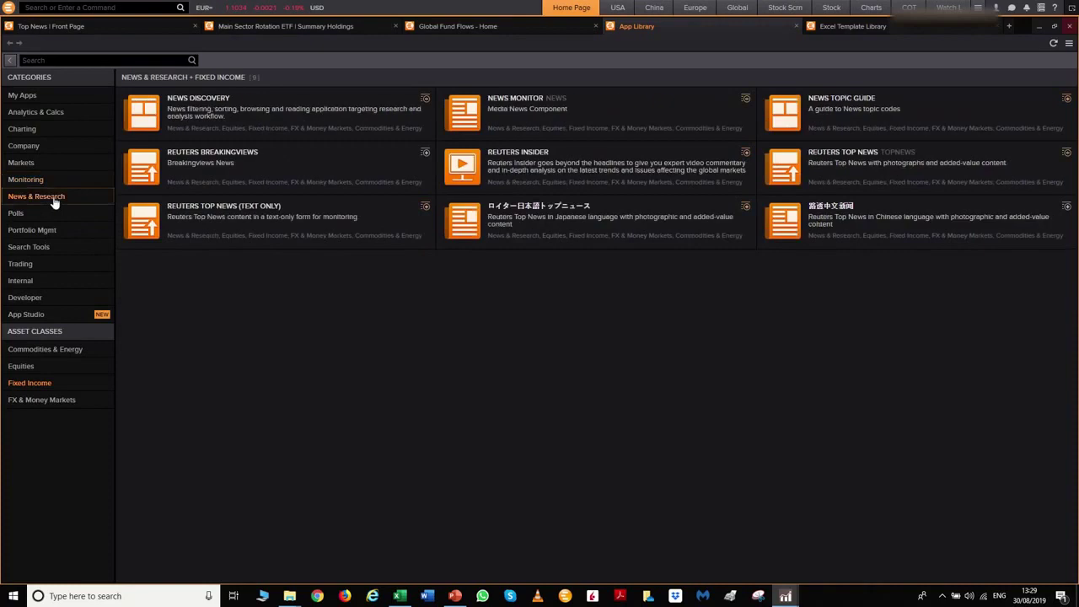
left_click(575, 113)
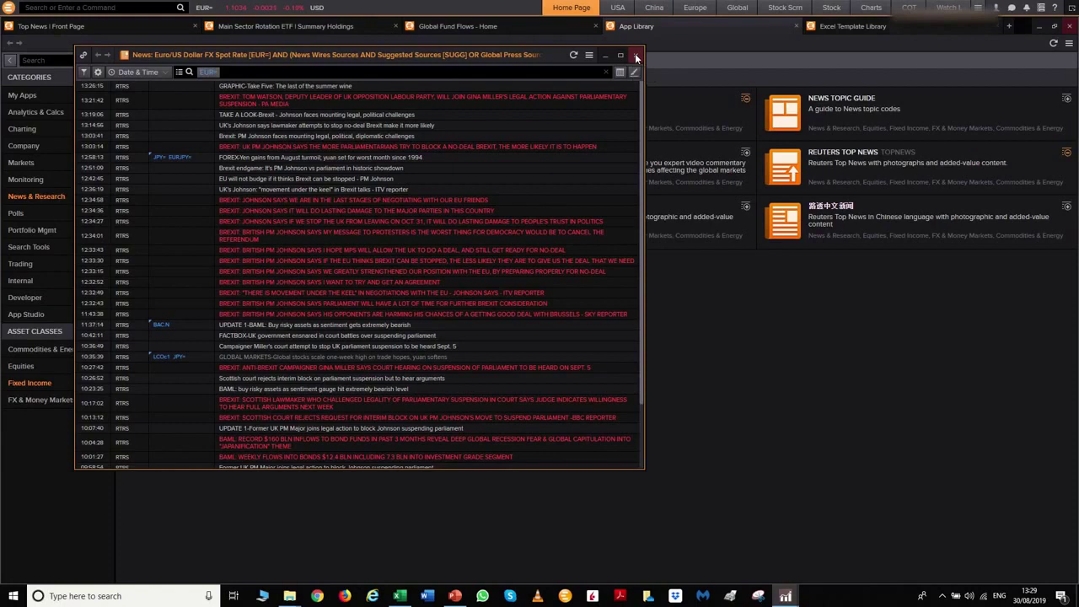
left_click(636, 56)
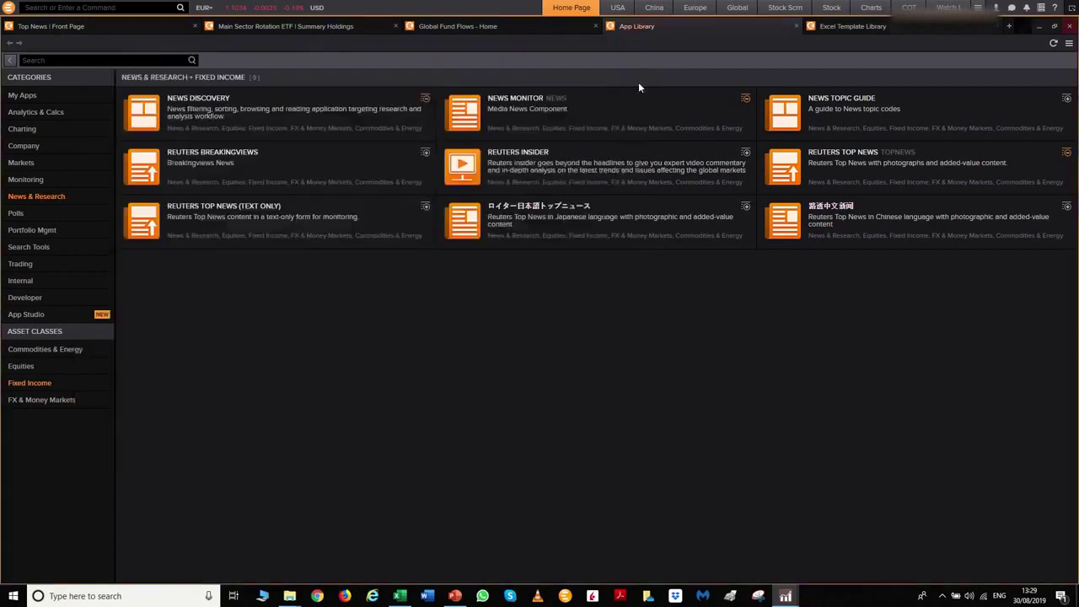
Browse Polls through App Studio categories, then filter App Studio to Equities and Commodities & Energy.
left_click(58, 216)
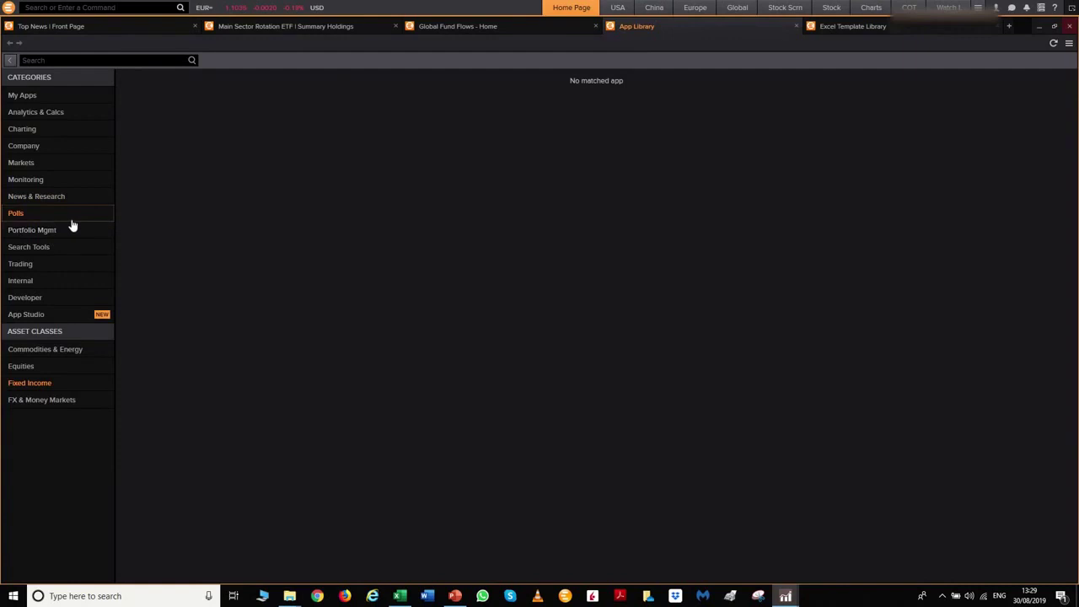
left_click(72, 229)
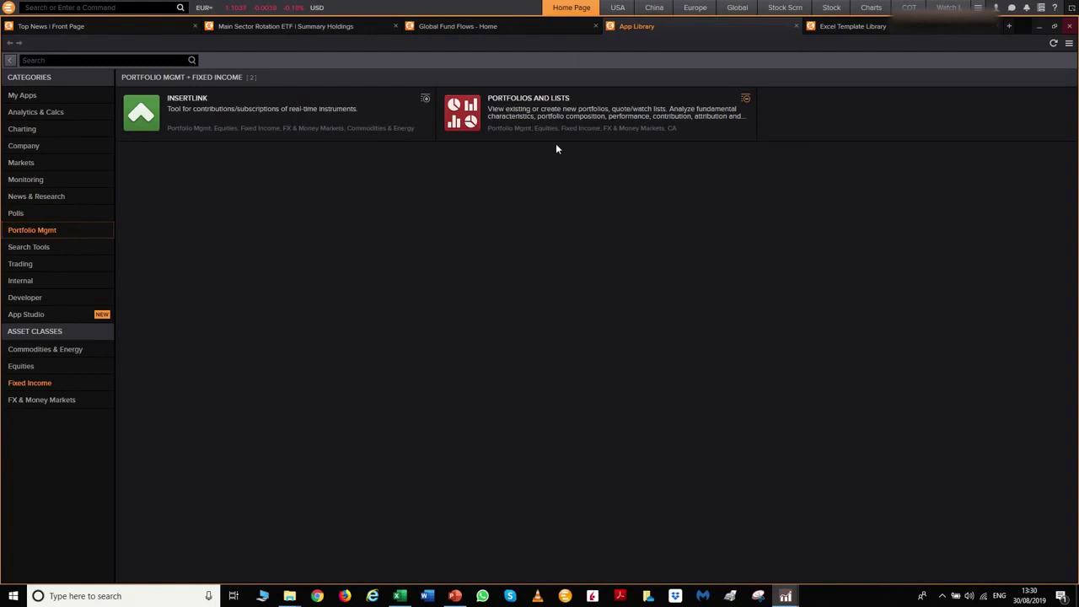
left_click(65, 249)
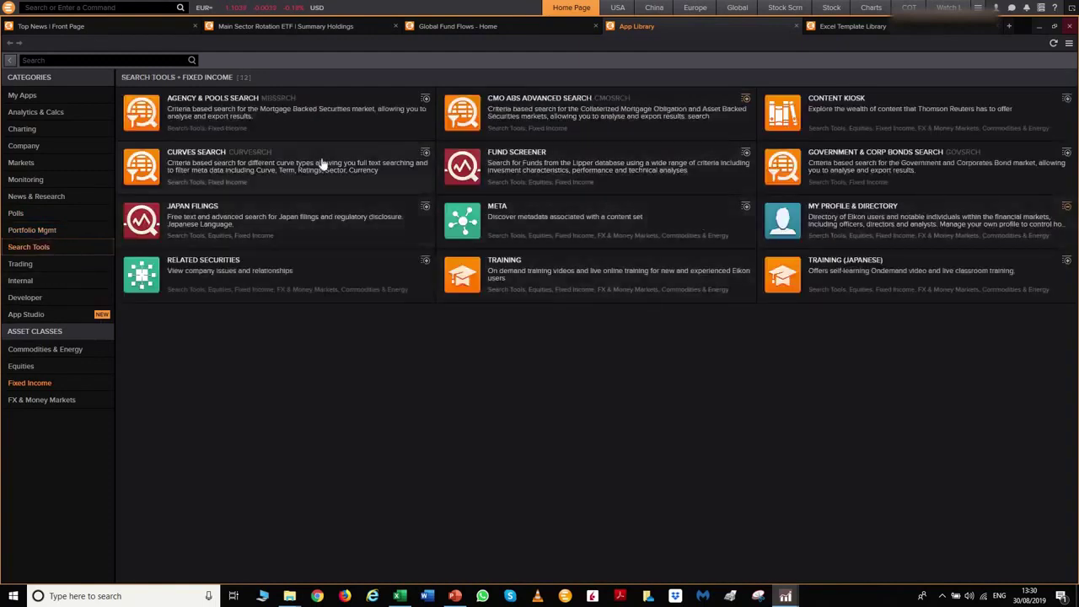
left_click(43, 265)
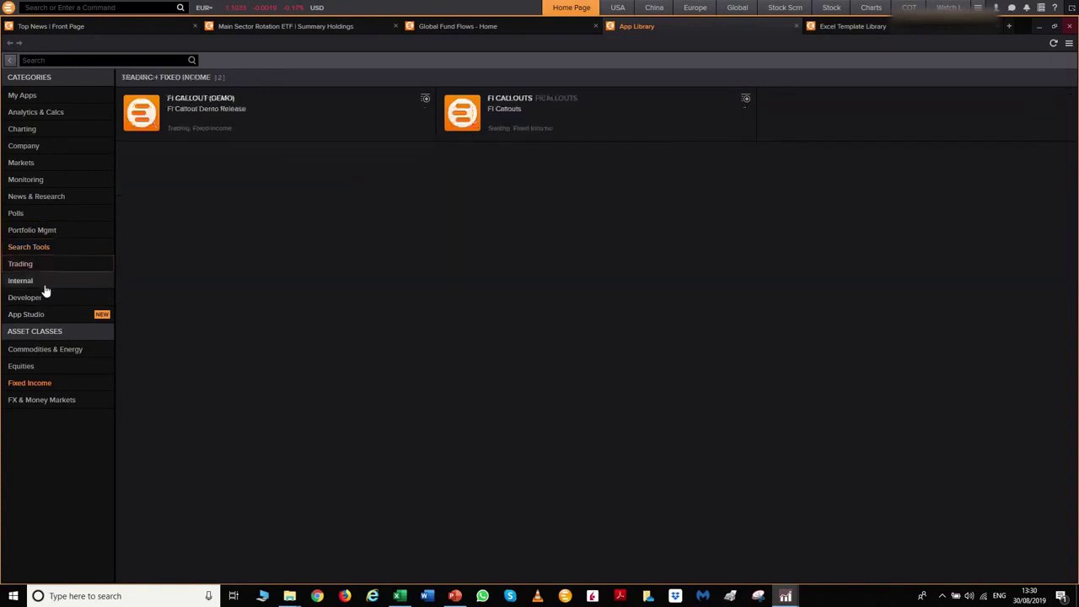
left_click(46, 287)
left_click(45, 300)
left_click(45, 315)
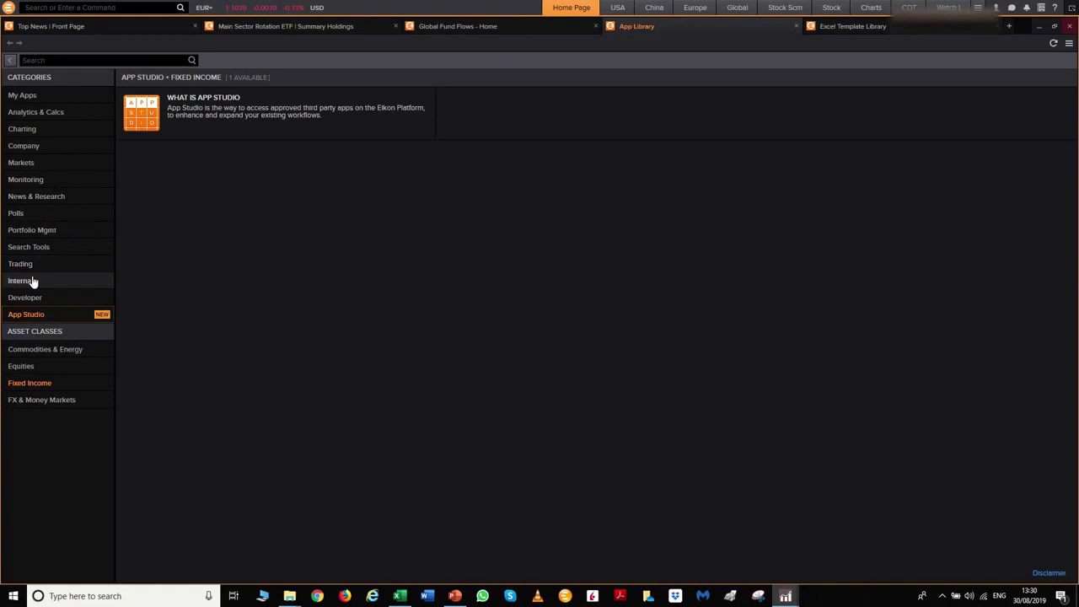
left_click(32, 367)
left_click(46, 352)
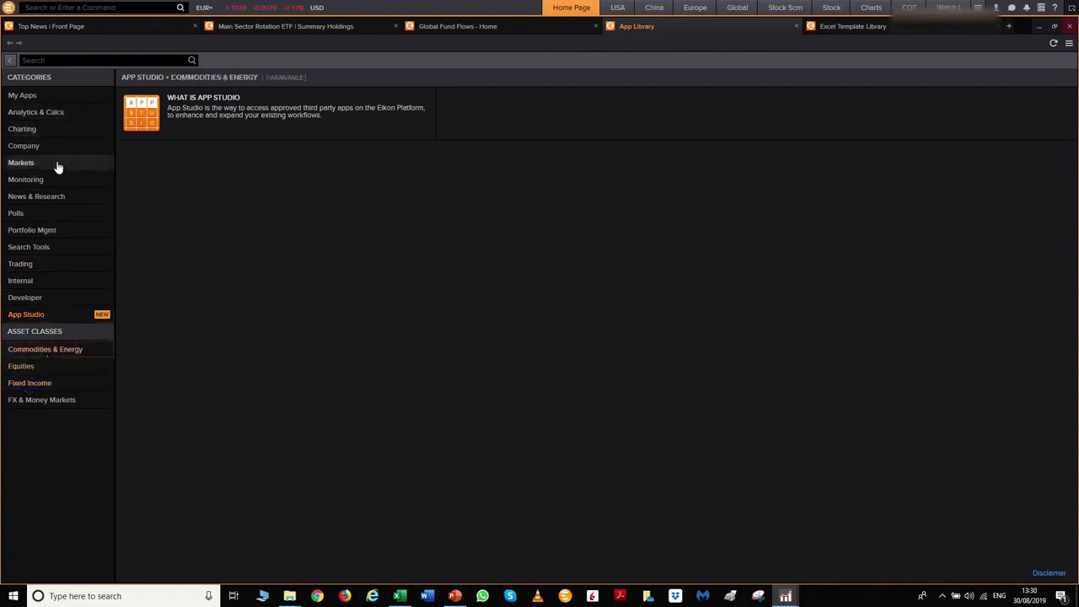
Show My Apps for Commodities & Energy, then switch to the PowerPoint presentation.
left_click(72, 100)
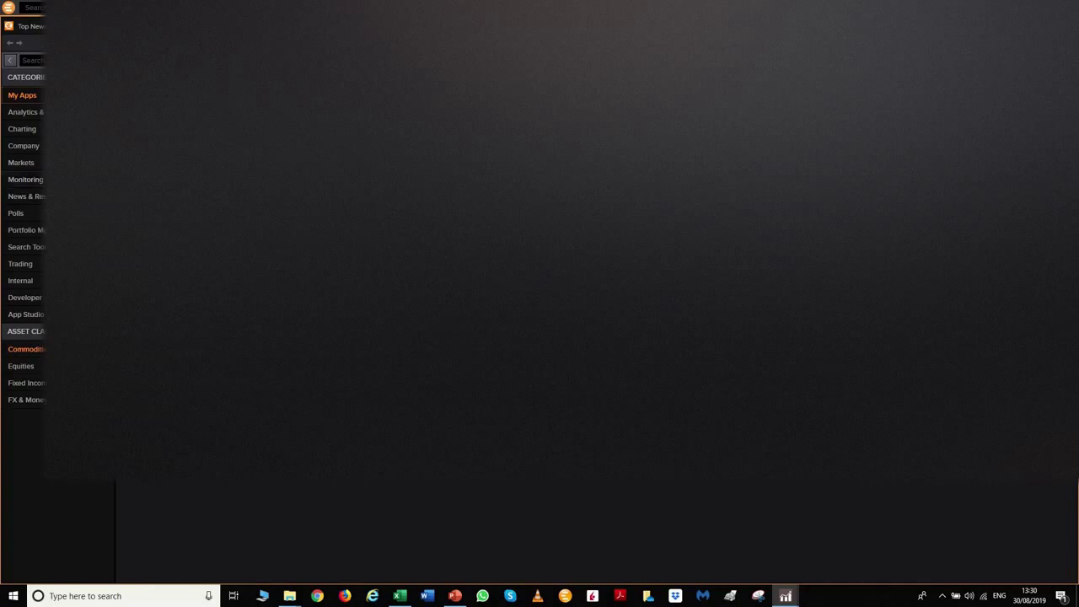
left_click(455, 596)
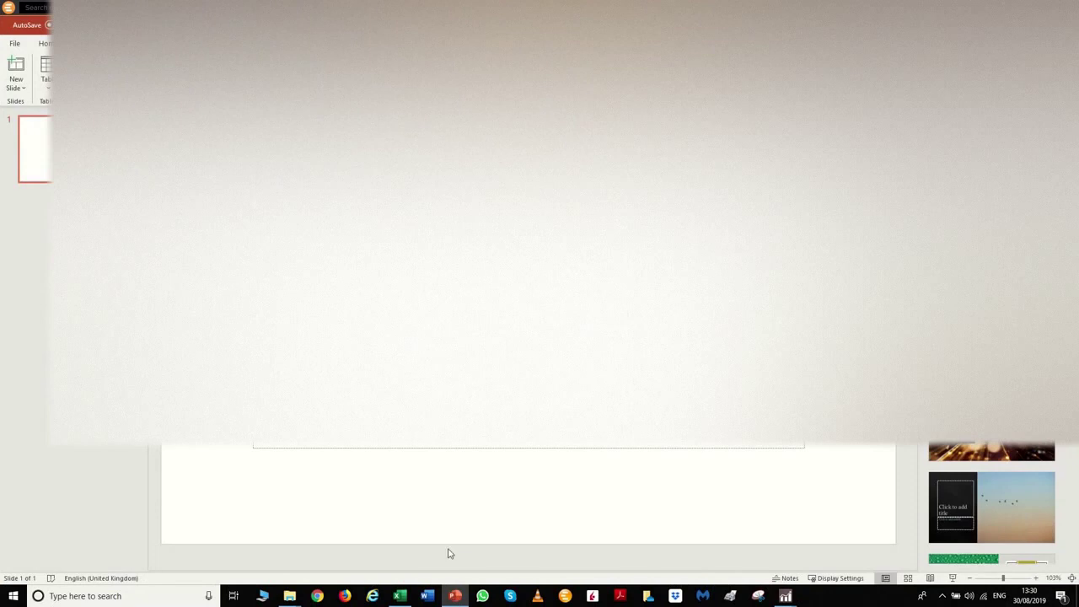